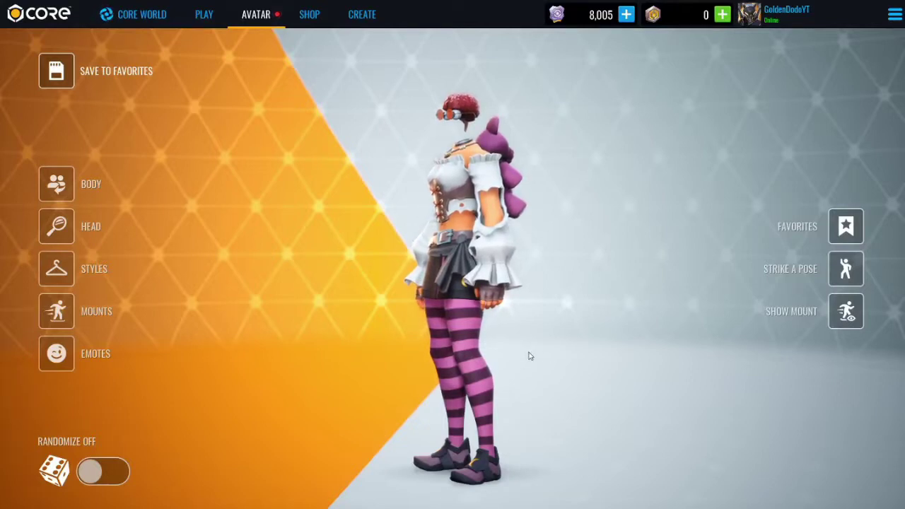
# Rotate the avatar preview so the character faces the camera
pyautogui.moveTo(446, 322)
pyautogui.mouseDown()
pyautogui.moveTo(395, 322)
pyautogui.moveTo(466, 322)
pyautogui.moveTo(494, 300)
pyautogui.moveTo(452, 301)
pyautogui.mouseUp()
# Browse the full body catalogue and pick the James - Fish body type
pyautogui.click(61, 190)
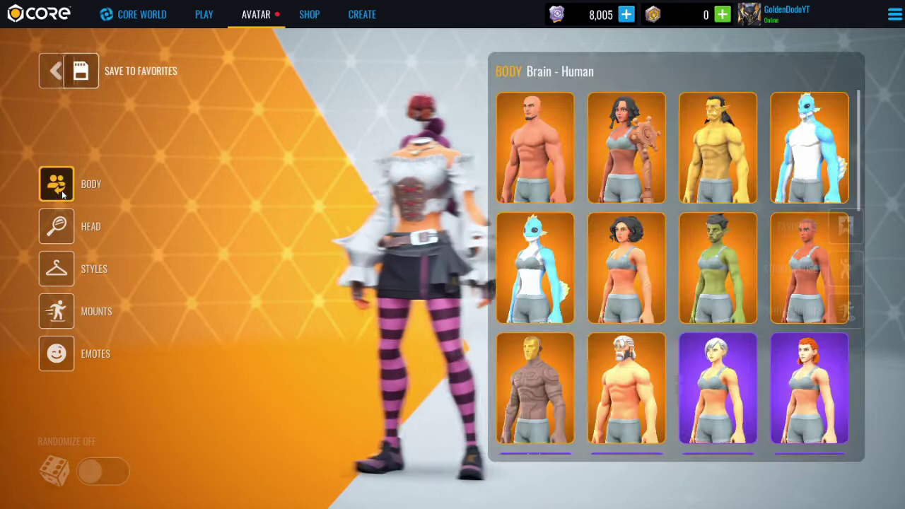
pyautogui.scroll(-3, 729, 174)
pyautogui.scroll(-2, 729, 174)
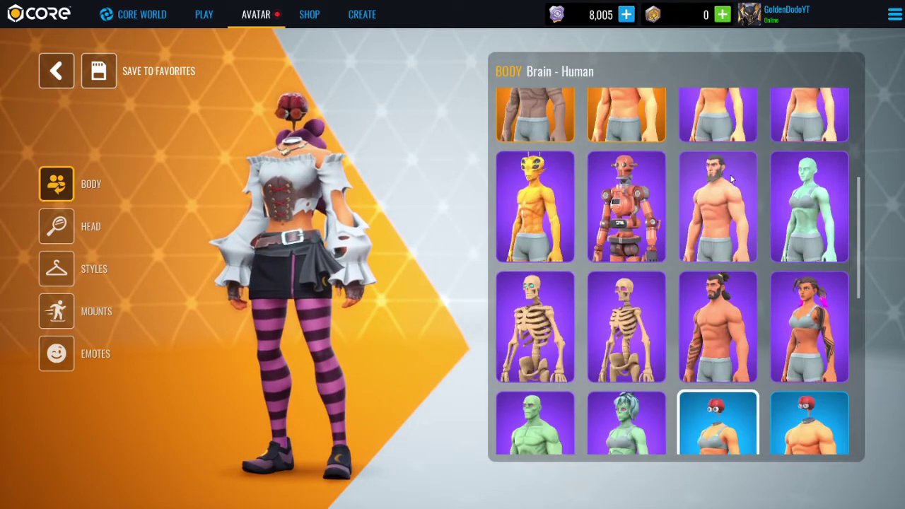
pyautogui.scroll(-4, 730, 174)
pyautogui.scroll(-2, 777, 247)
pyautogui.scroll(-2, 834, 304)
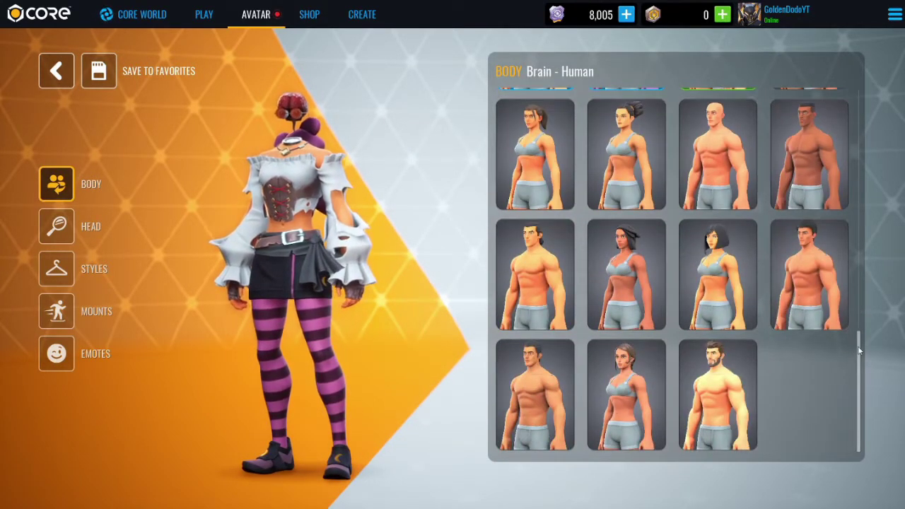
pyautogui.scroll(5, 859, 350)
pyautogui.scroll(5, 858, 350)
pyautogui.scroll(4, 859, 350)
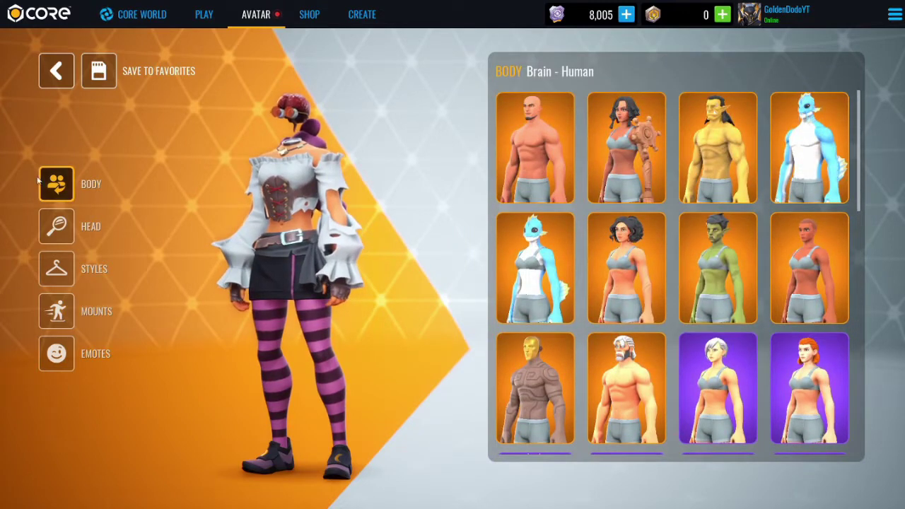
pyautogui.scroll(-3, 698, 250)
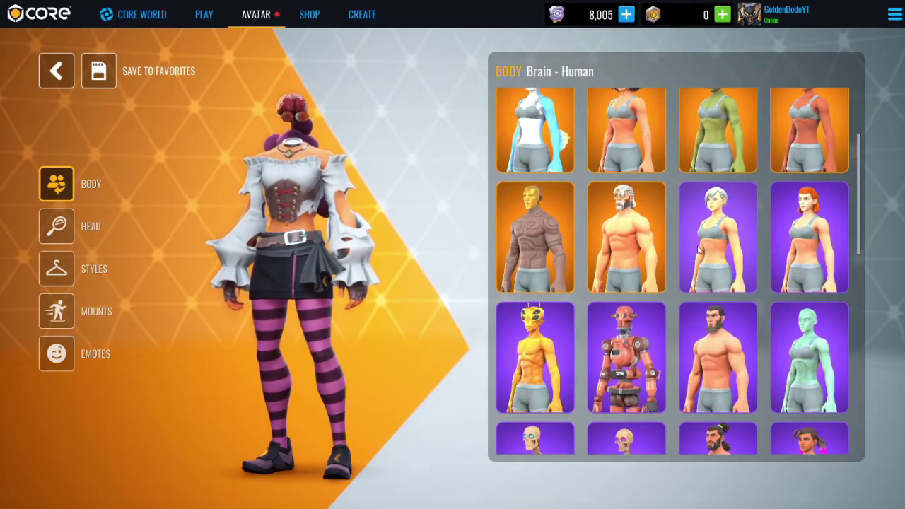
pyautogui.scroll(2, 698, 250)
pyautogui.scroll(1, 698, 250)
pyautogui.click(809, 148)
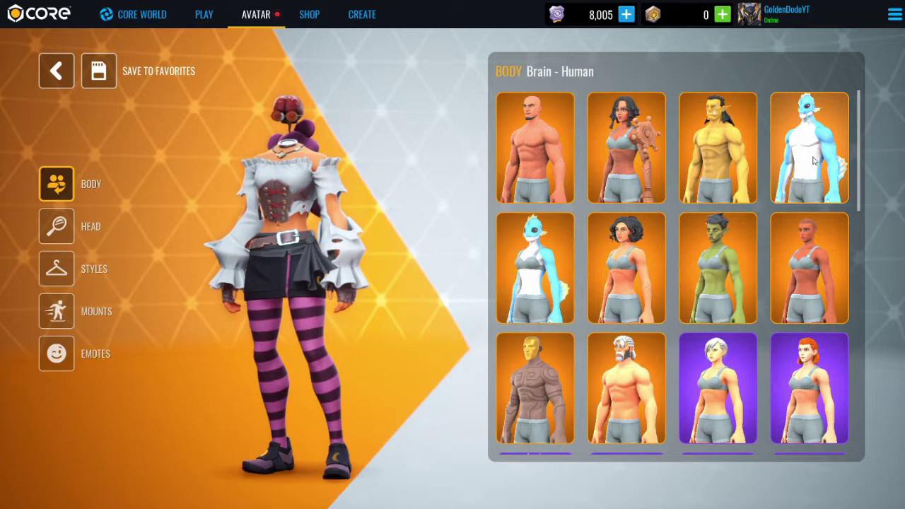
# Try the green, grey, orange and blue skin presets, then settle on pink skin
pyautogui.click(62, 234)
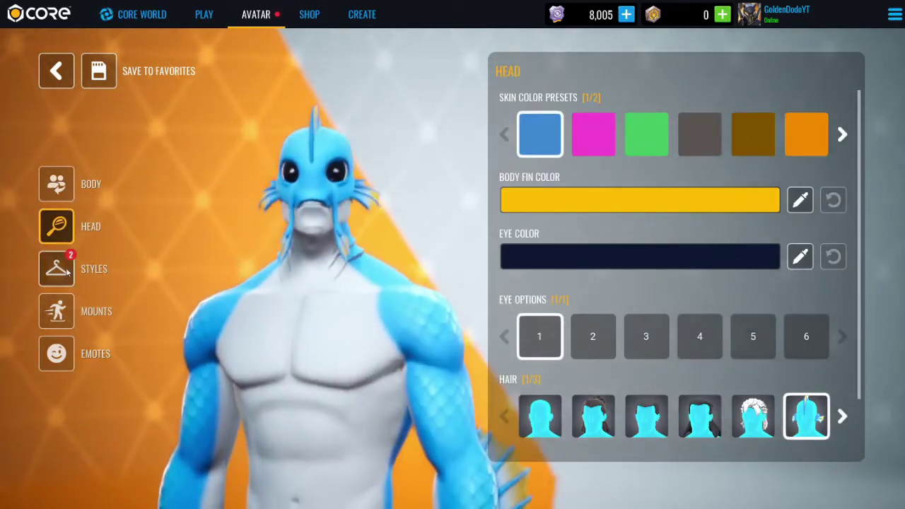
pyautogui.click(586, 141)
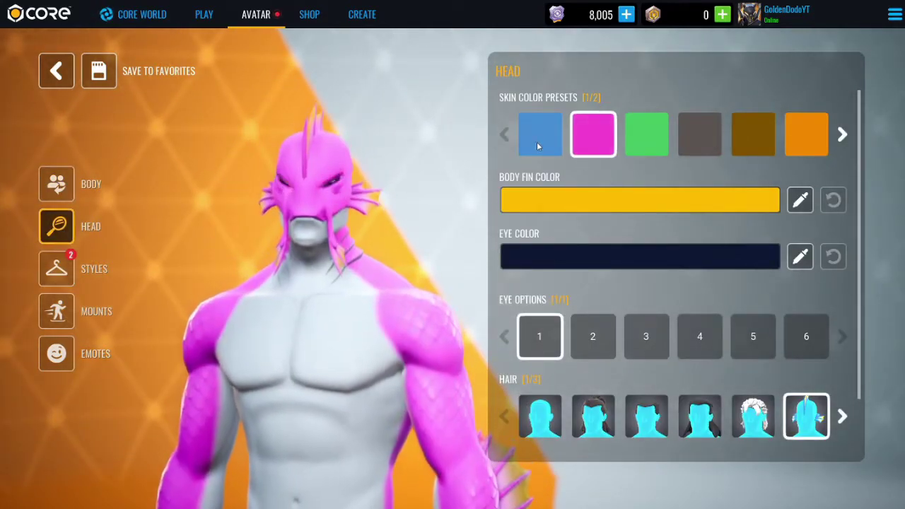
pyautogui.click(646, 135)
pyautogui.click(700, 133)
pyautogui.click(802, 130)
pyautogui.click(836, 132)
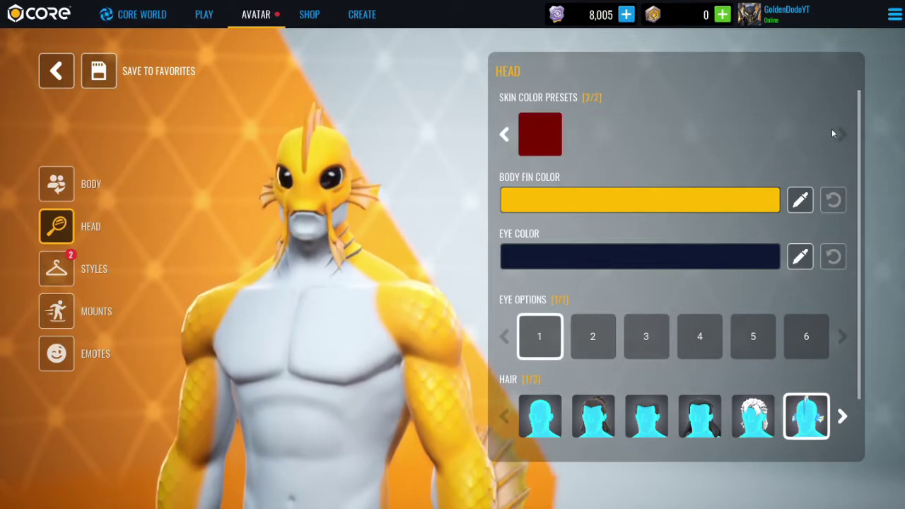
pyautogui.click(505, 135)
pyautogui.click(539, 134)
pyautogui.click(593, 134)
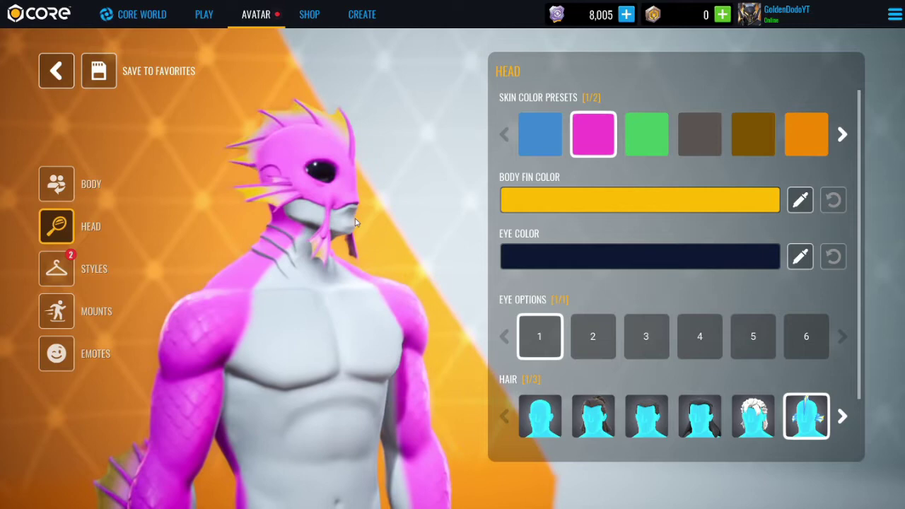
# Try other eye styles, including yellow eyes, then revert to the original black eyes
pyautogui.moveTo(355, 223); pyautogui.dragTo(396, 224)
pyautogui.scroll(-2, 571, 266)
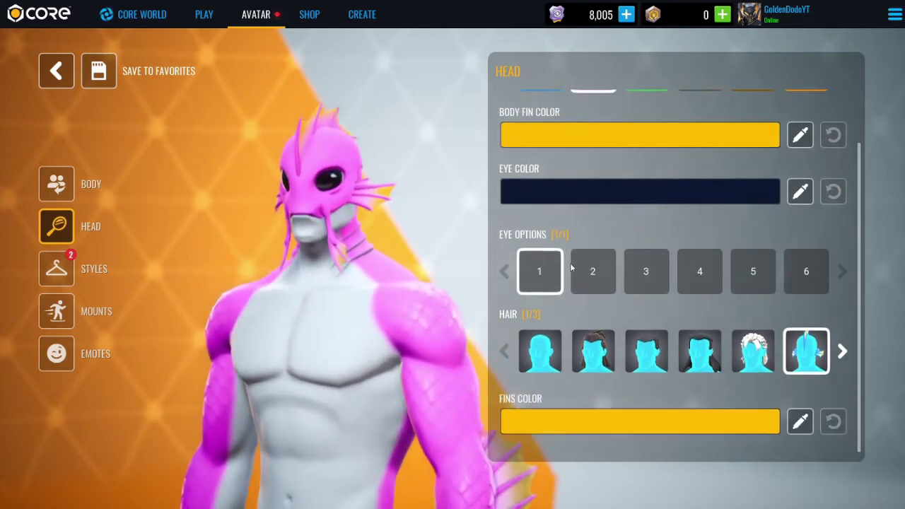
pyautogui.click(645, 271)
pyautogui.click(699, 271)
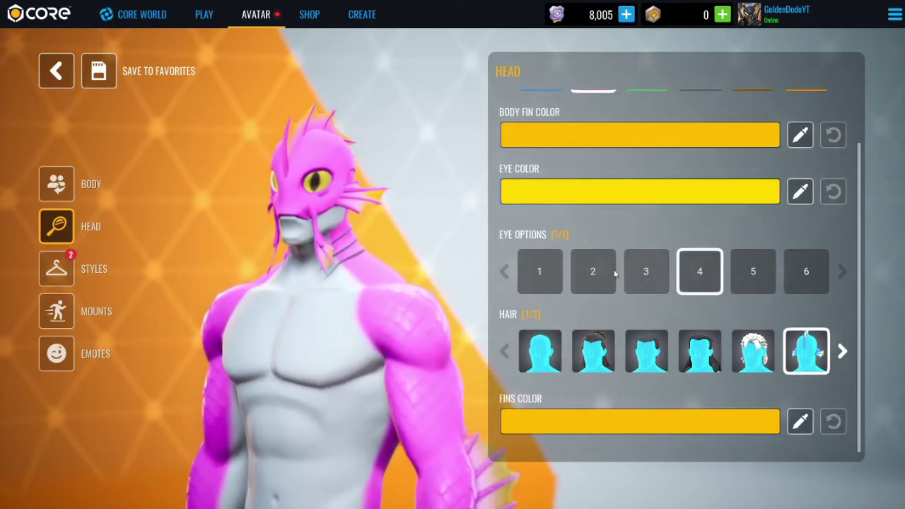
pyautogui.click(541, 273)
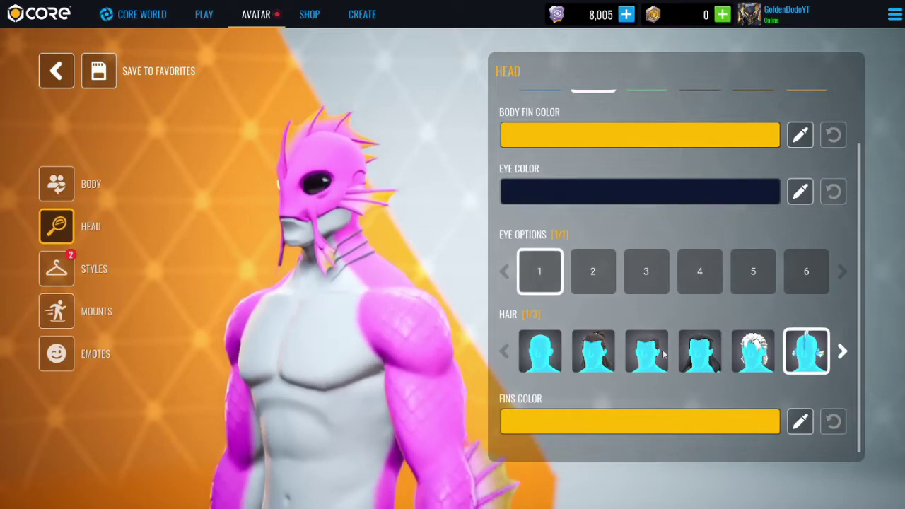
# Try the plain and white hair styles, then restore the spiky fin style
pyautogui.click(840, 353)
pyautogui.click(841, 352)
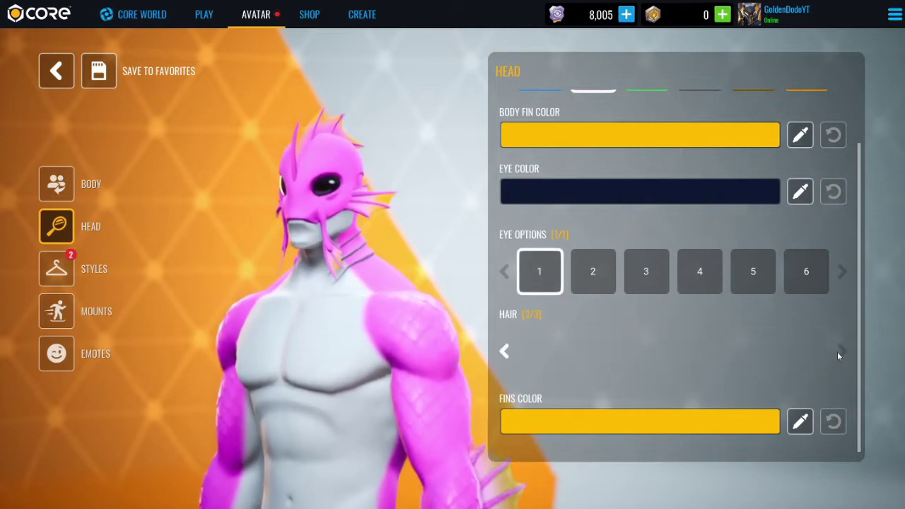
pyautogui.click(505, 348)
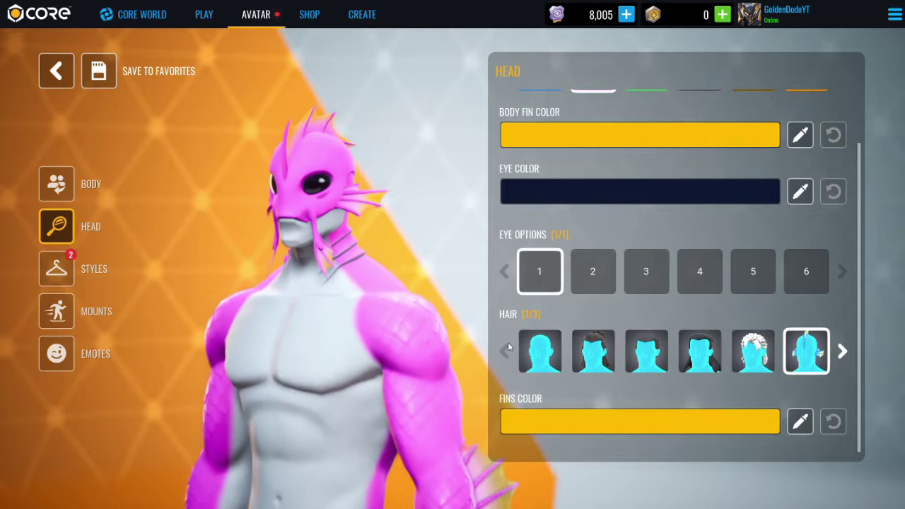
pyautogui.click(521, 353)
pyautogui.scroll(2, 521, 353)
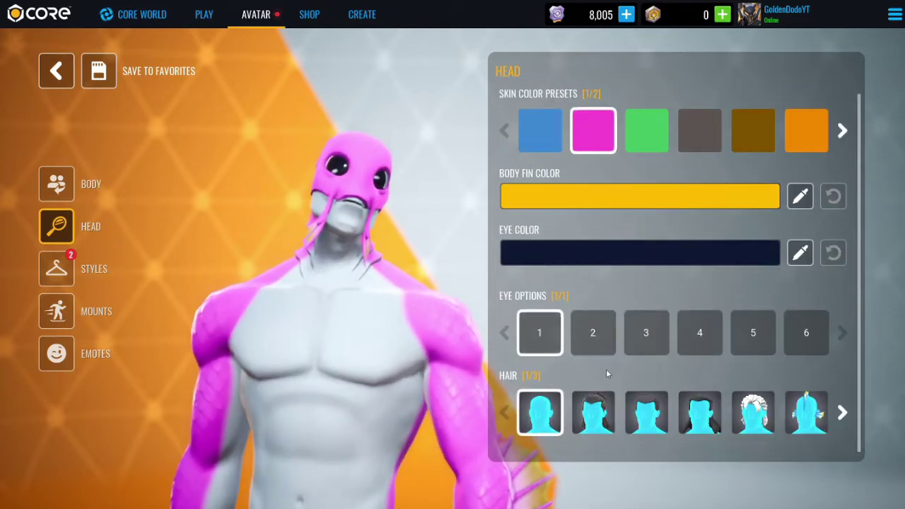
pyautogui.click(755, 414)
pyautogui.scroll(-1, 774, 416)
pyautogui.click(806, 352)
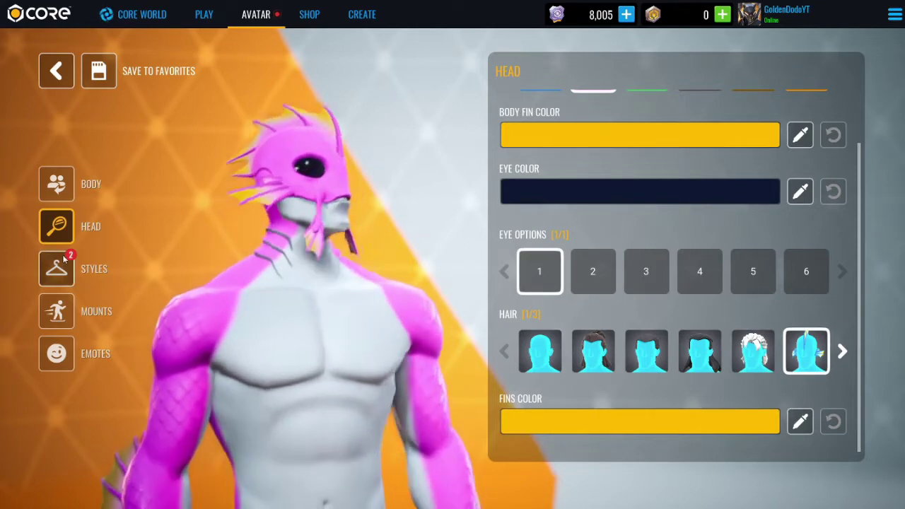
pyautogui.click(62, 263)
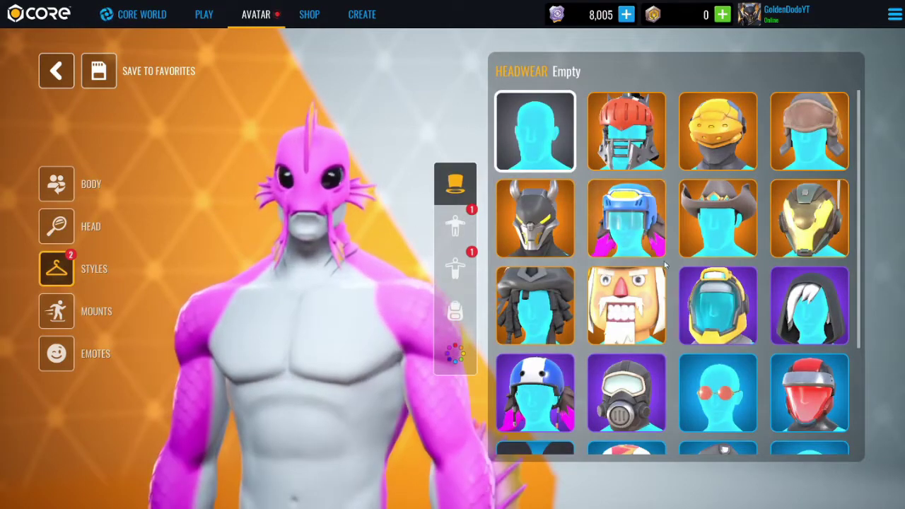
# Try the Winter Soldier and Mau5 helmets, then settle on Formal Gold Glasses
pyautogui.scroll(-2, 665, 265)
pyautogui.click(626, 181)
pyautogui.scroll(2, 626, 212)
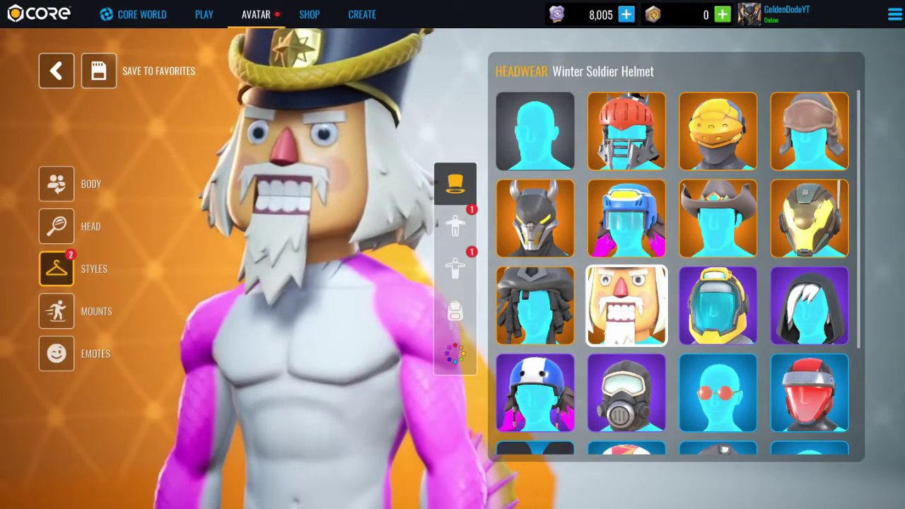
pyautogui.scroll(-2, 671, 272)
pyautogui.click(717, 242)
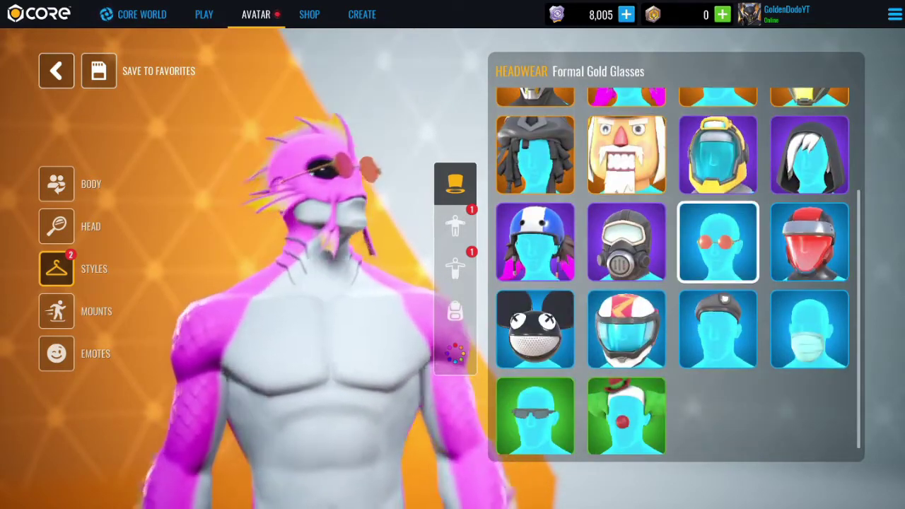
pyautogui.click(569, 304)
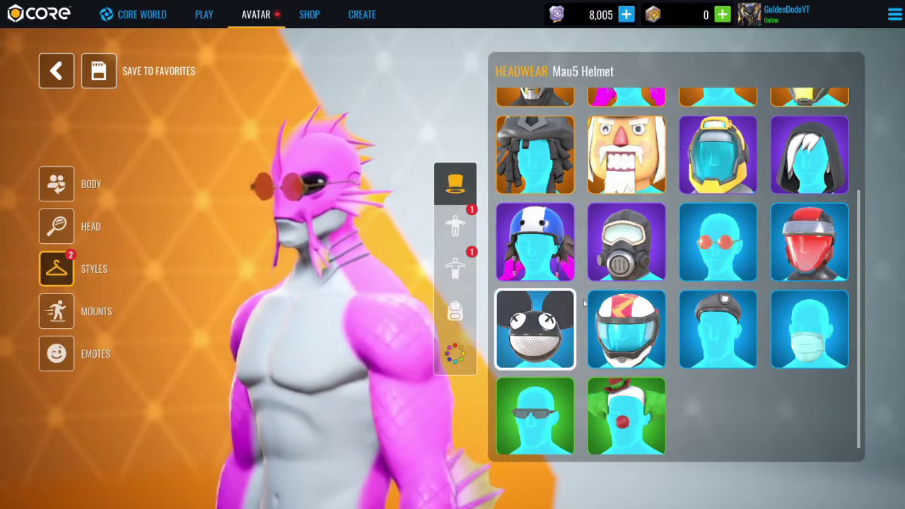
pyautogui.click(708, 251)
pyautogui.scroll(2, 706, 255)
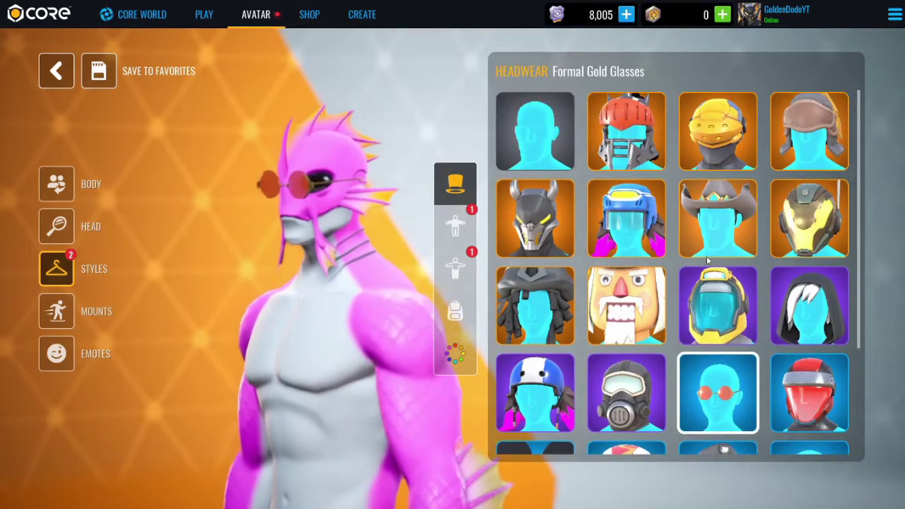
pyautogui.scroll(-2, 700, 282)
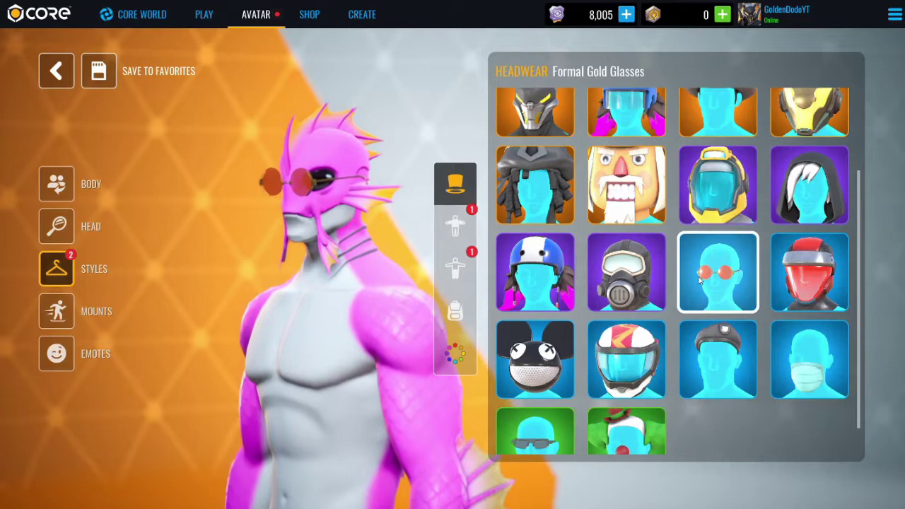
# Put the Holy Paladin Armor on the torso and browse the torso items
pyautogui.click(456, 225)
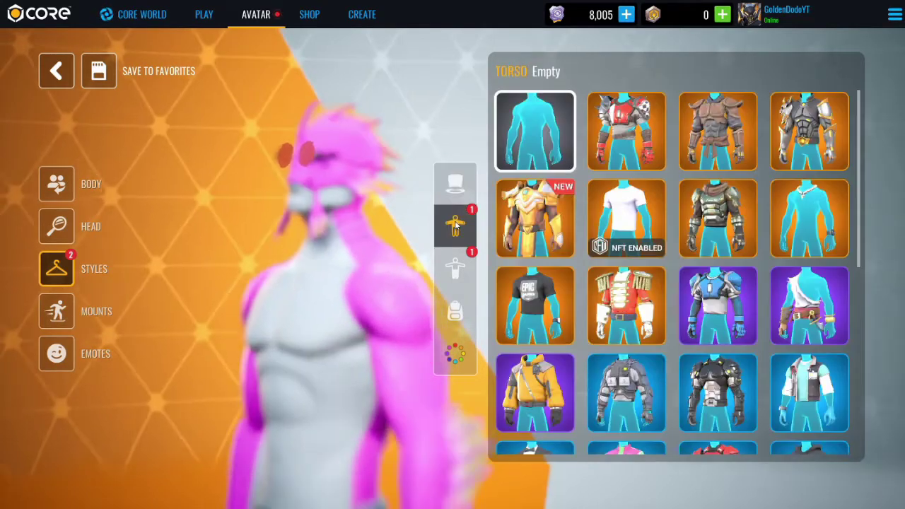
pyautogui.click(537, 232)
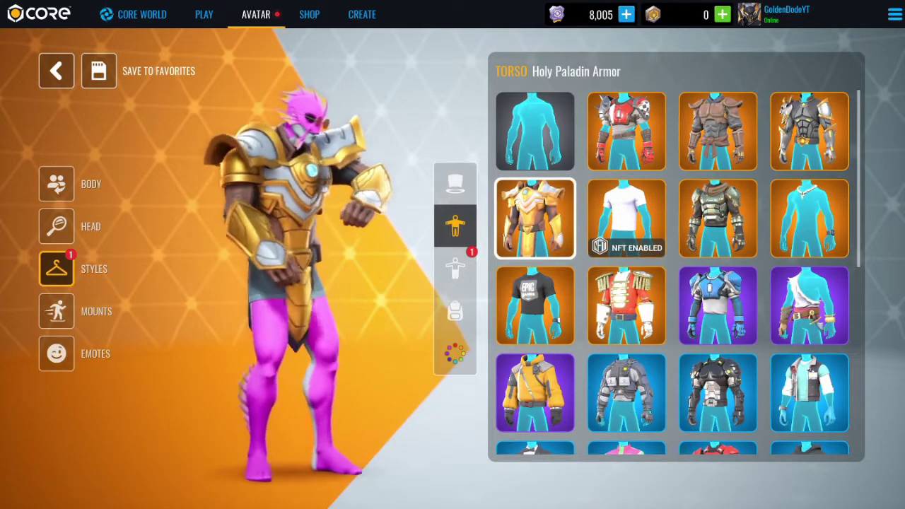
pyautogui.scroll(-2, 566, 254)
pyautogui.scroll(-2, 585, 270)
pyautogui.scroll(-2, 585, 270)
pyautogui.scroll(3, 594, 255)
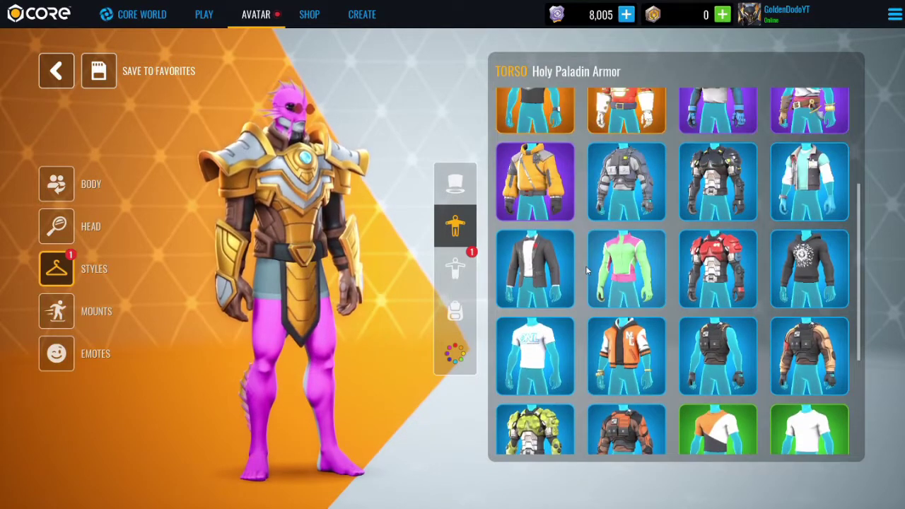
pyautogui.scroll(3, 608, 233)
pyautogui.scroll(1, 624, 206)
# Try the NFTee shirt and its NFT images, then return to Holy Paladin Armor
pyautogui.click(624, 207)
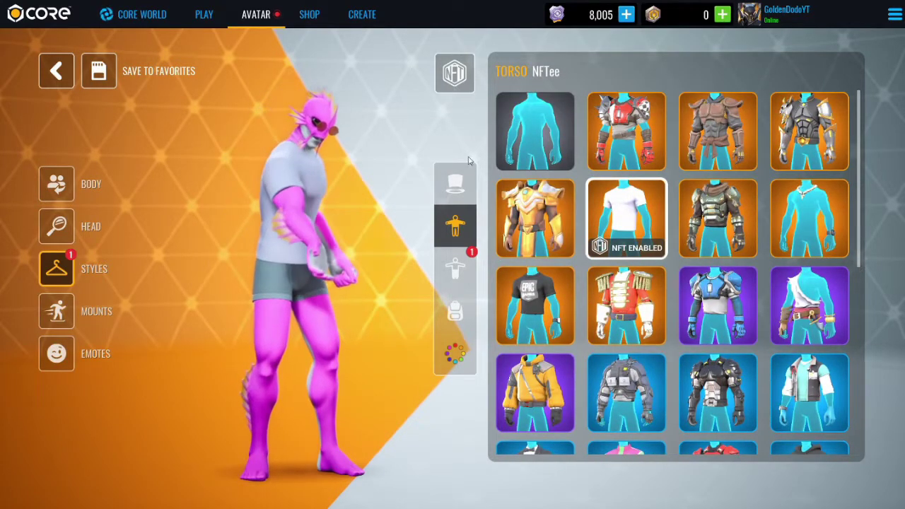
pyautogui.click(455, 72)
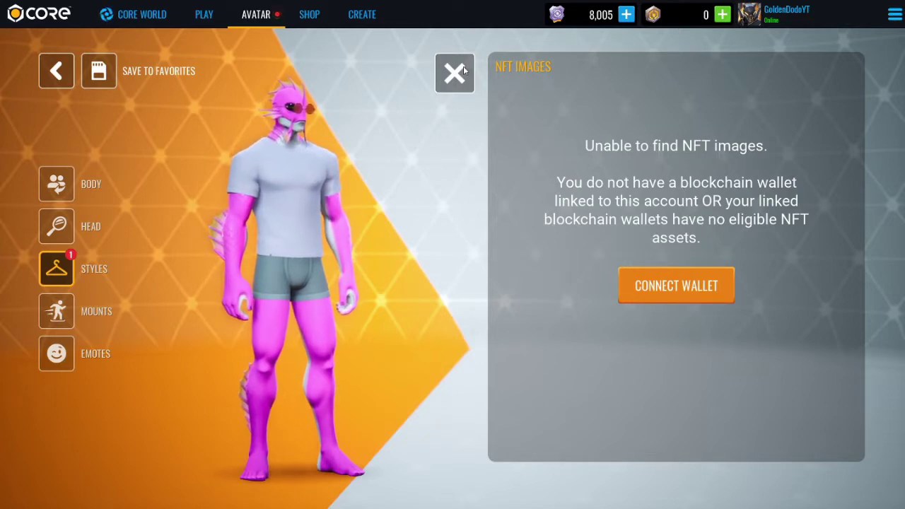
pyautogui.click(464, 70)
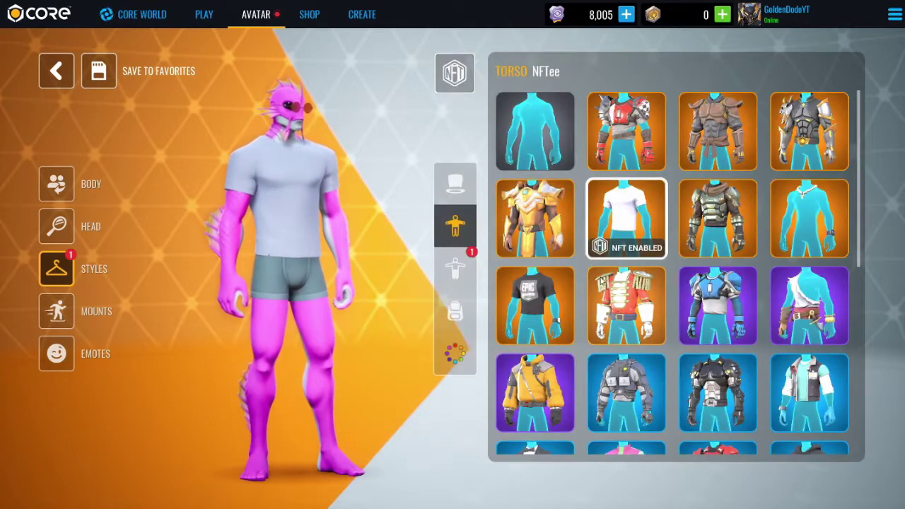
pyautogui.click(548, 227)
# Equip the Holy Paladin armored legs and the Holy Paladin Cloak on the back
pyautogui.click(454, 267)
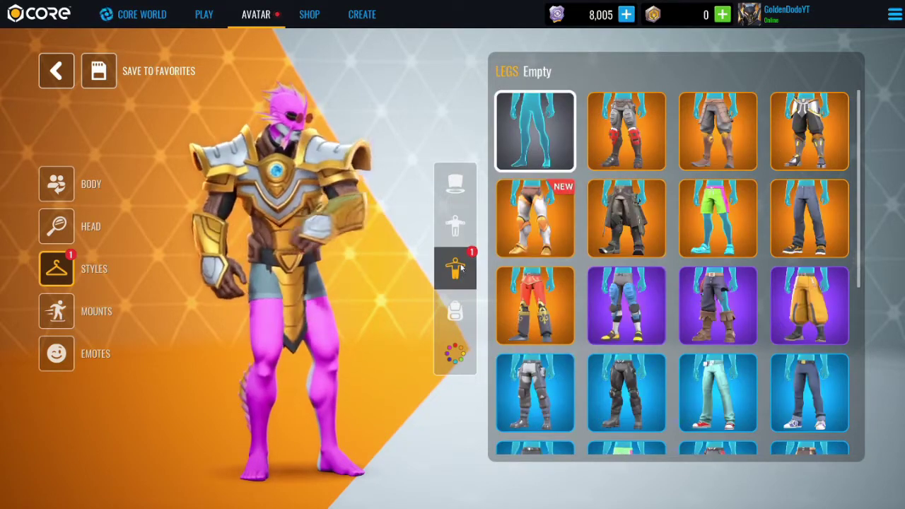
pyautogui.click(535, 219)
pyautogui.moveTo(285, 304); pyautogui.dragTo(347, 302)
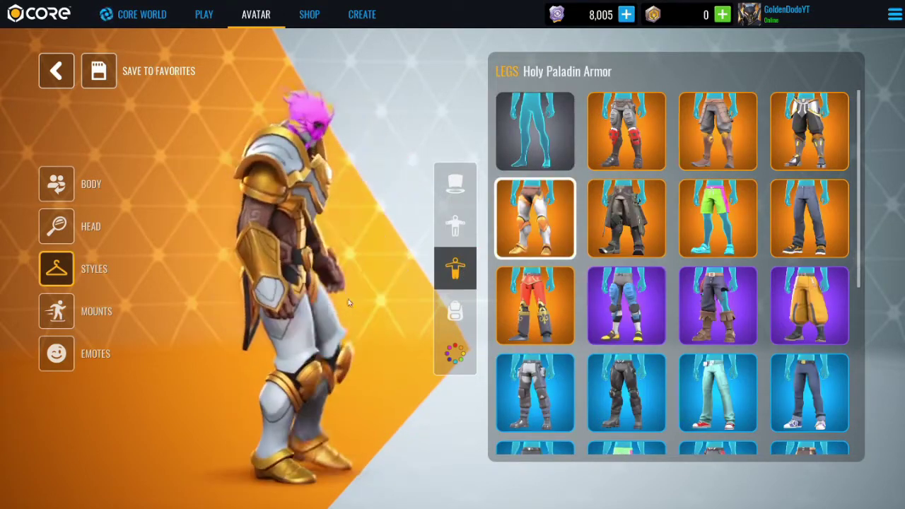
pyautogui.click(456, 325)
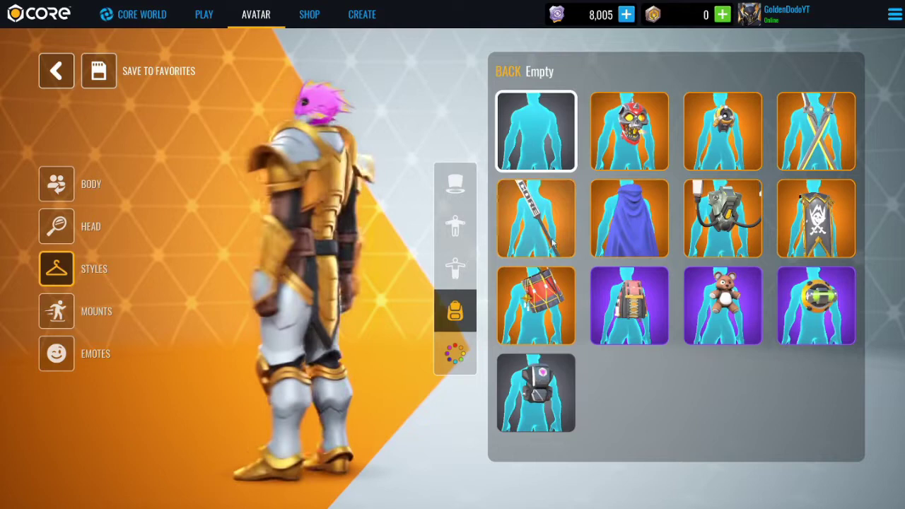
pyautogui.click(629, 218)
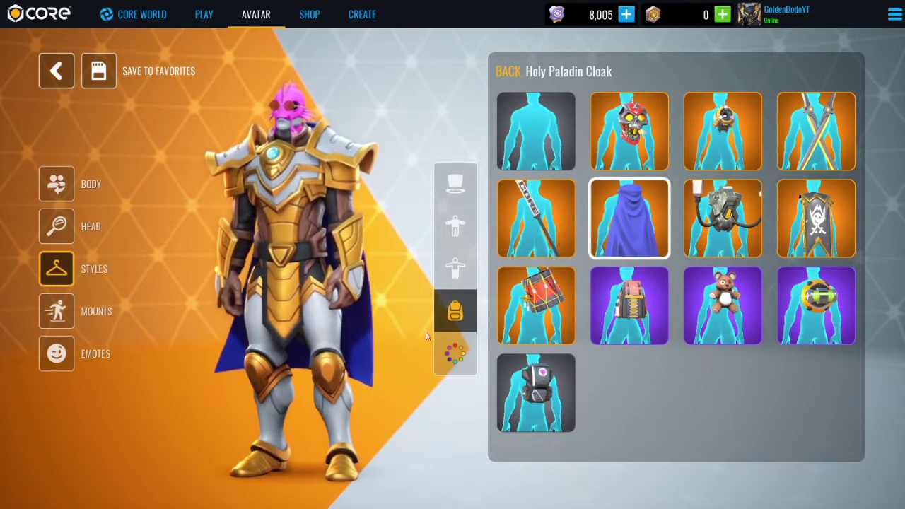
# Set custom torso and leg colours with the colour wheels, making the legs black
pyautogui.click(455, 353)
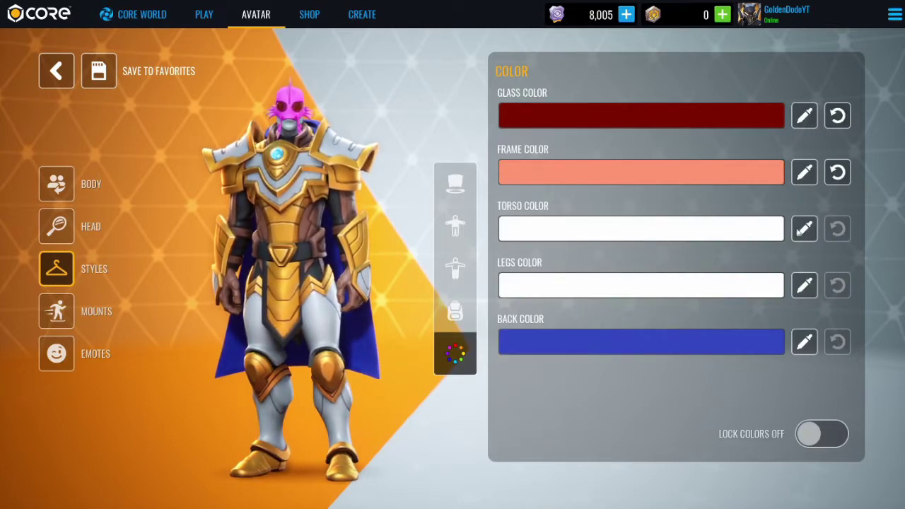
pyautogui.click(803, 229)
pyautogui.click(604, 338)
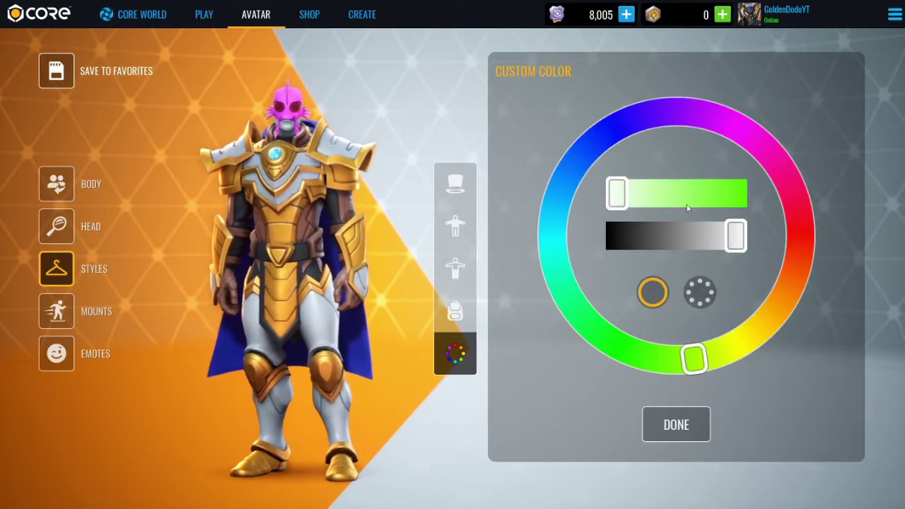
pyautogui.moveTo(641, 185); pyautogui.dragTo(801, 186)
pyautogui.click(617, 335)
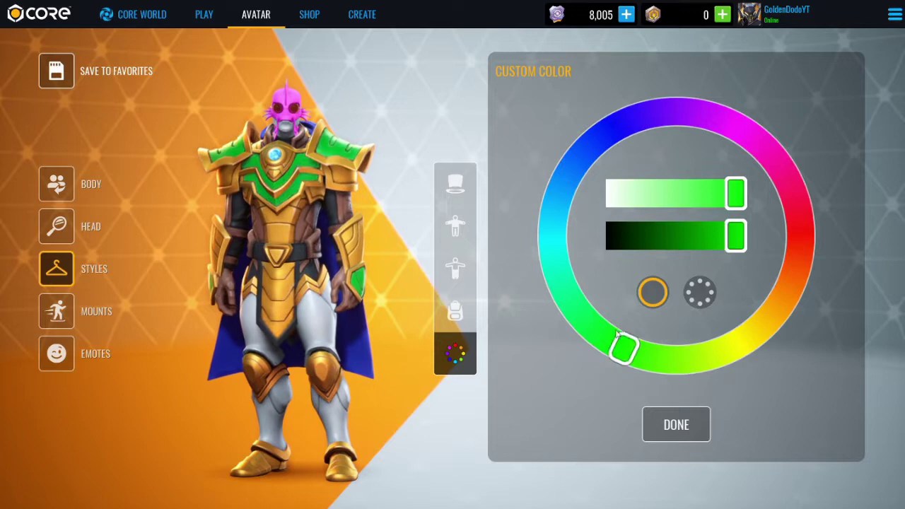
pyautogui.click(675, 424)
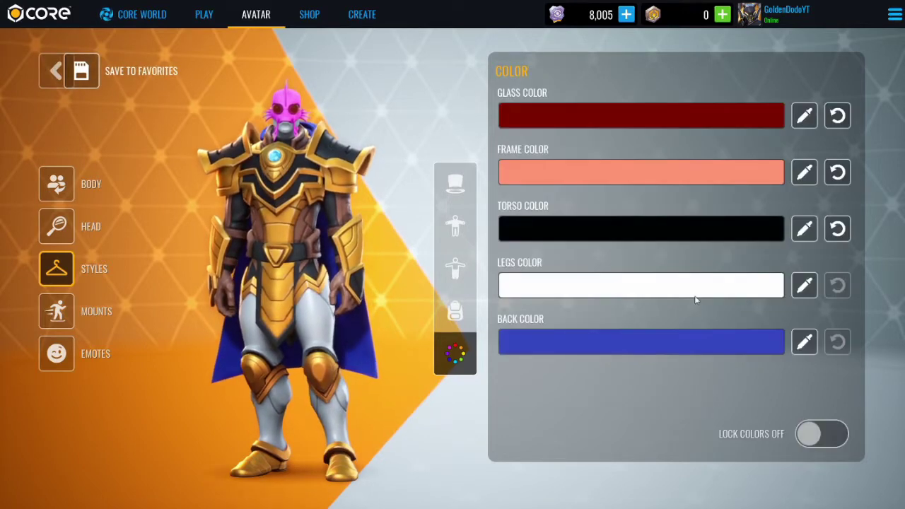
pyautogui.click(803, 286)
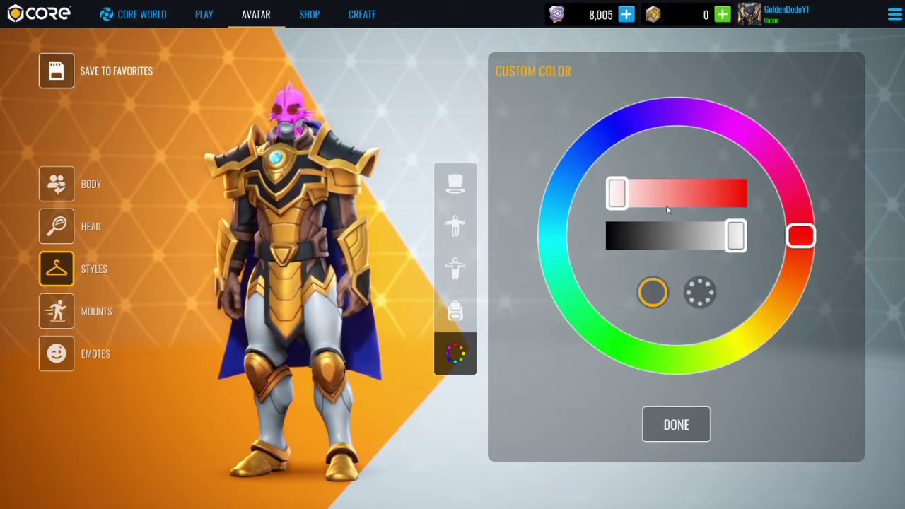
pyautogui.click(672, 424)
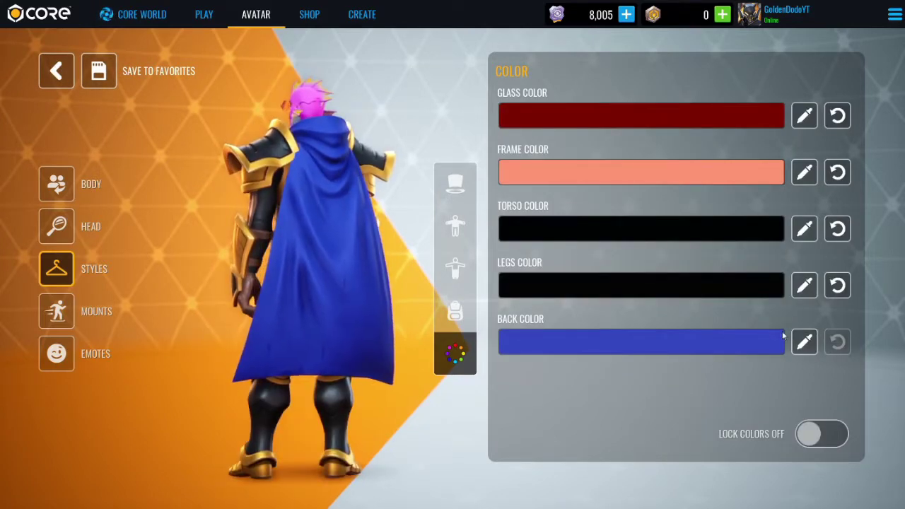
# Recolour the cloak from blue to bright magenta
pyautogui.click(803, 341)
pyautogui.click(809, 216)
pyautogui.moveTo(816, 207); pyautogui.dragTo(820, 233)
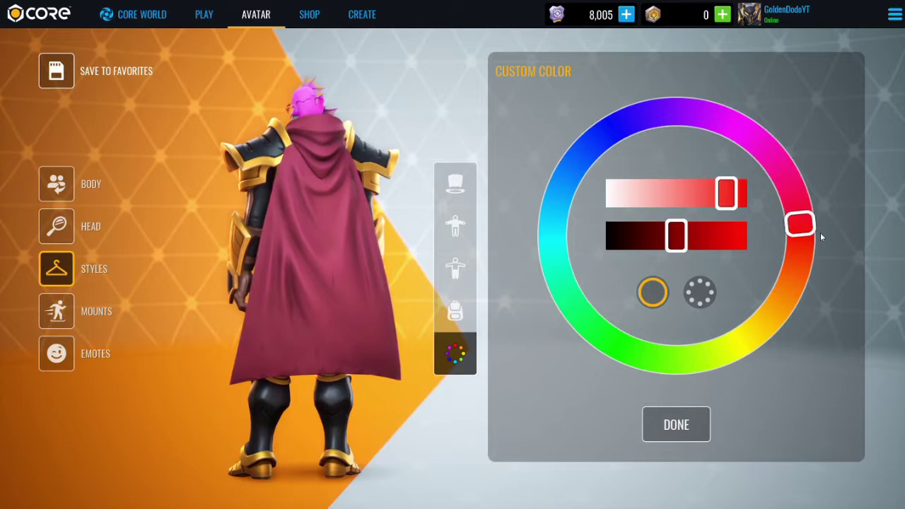
pyautogui.click(743, 145)
pyautogui.click(684, 434)
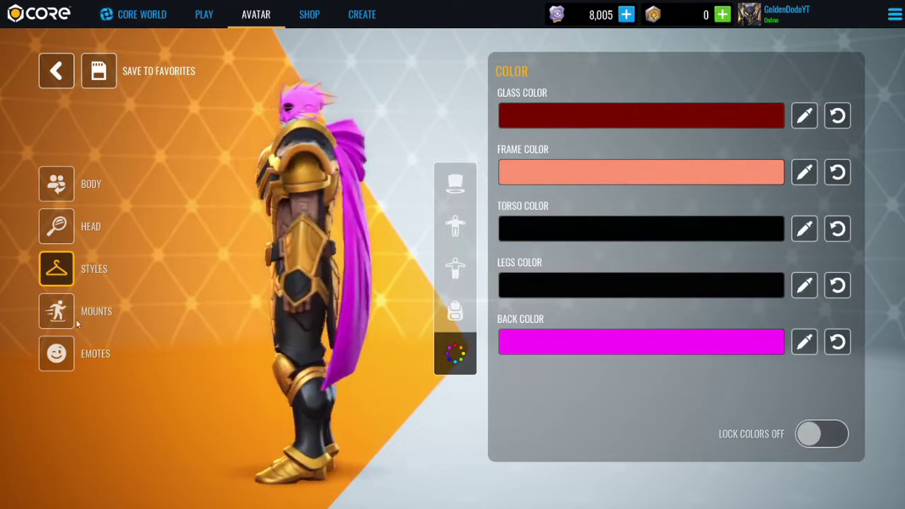
# Browse the mounts, cancel equipping the Mini-Tank, and preview riding the Sleighbell Steed
pyautogui.click(57, 311)
pyautogui.click(549, 190)
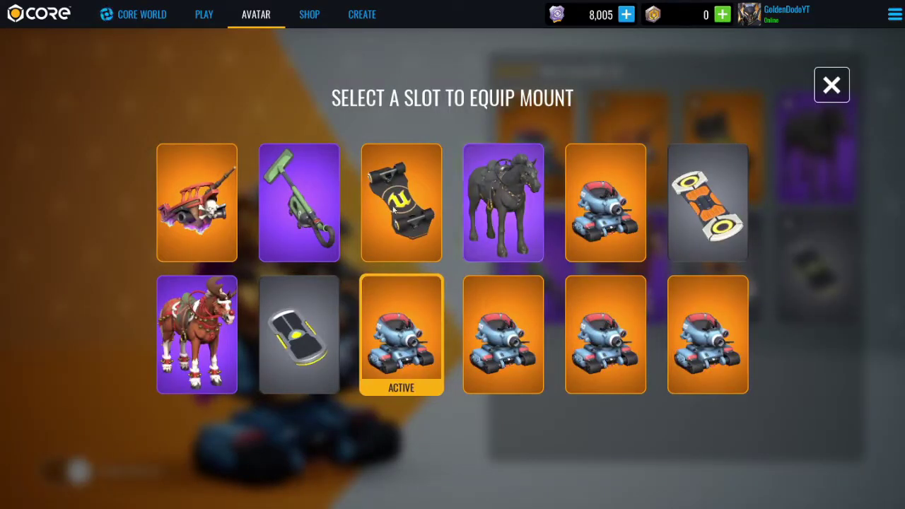
pyautogui.click(831, 84)
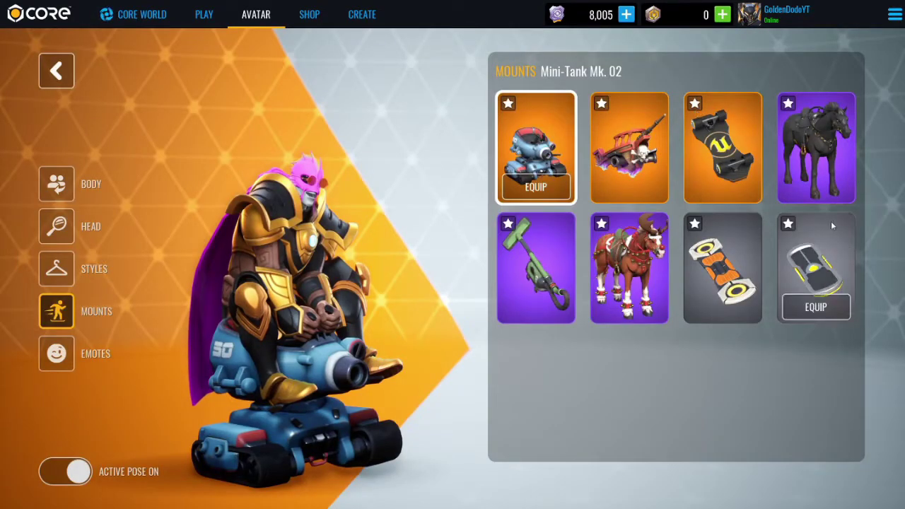
pyautogui.click(631, 236)
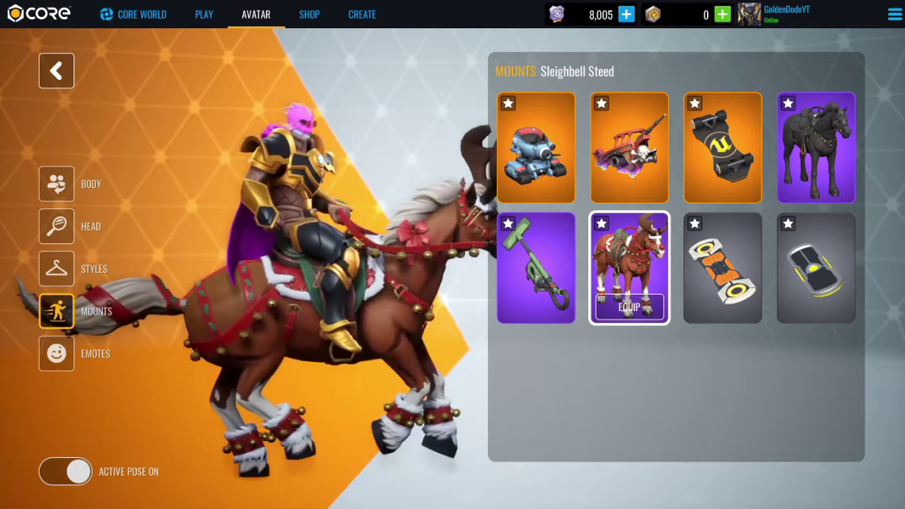
# Scroll through the emotes collection
pyautogui.click(71, 345)
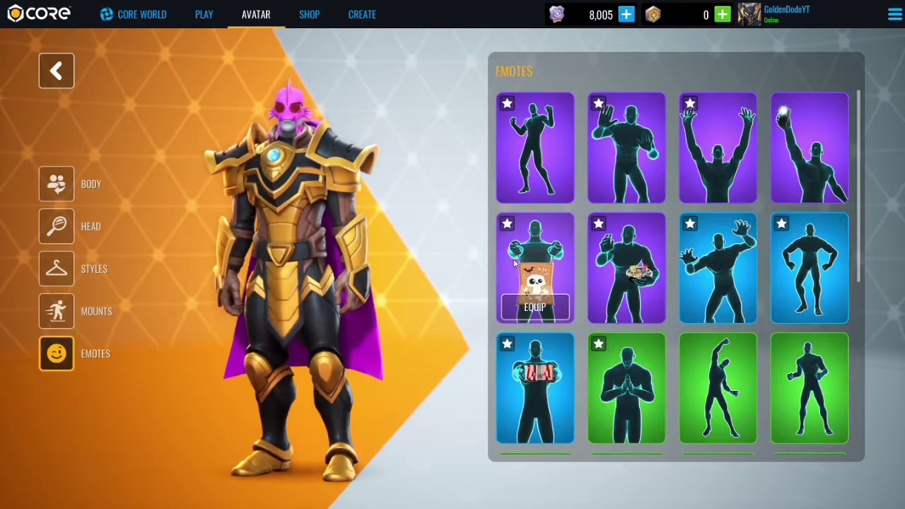
pyautogui.scroll(-3, 600, 227)
pyautogui.scroll(-2, 600, 227)
pyautogui.scroll(2, 600, 226)
pyautogui.scroll(3, 600, 229)
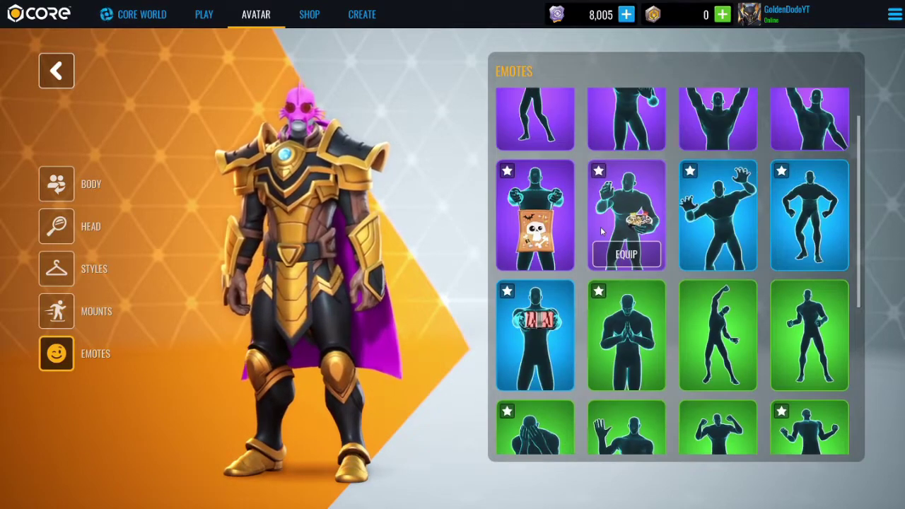
pyautogui.scroll(-3, 572, 194)
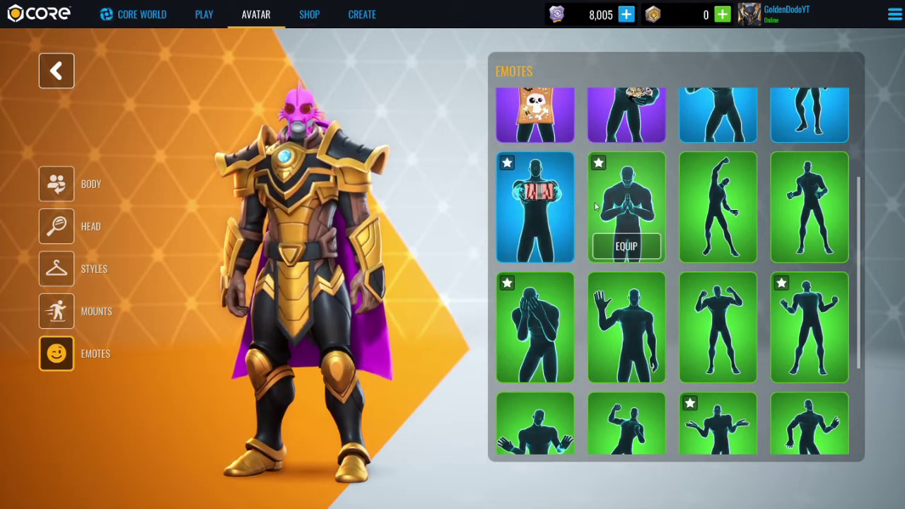
pyautogui.scroll(3, 667, 209)
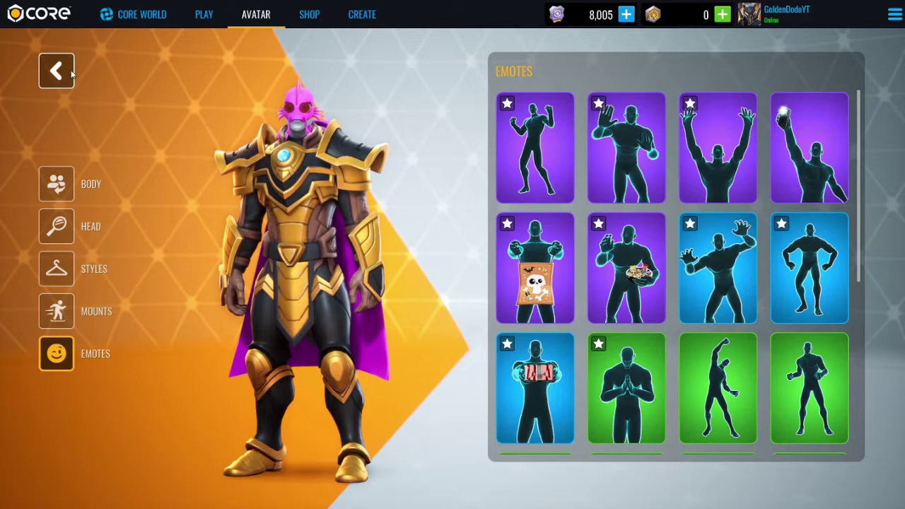
# Save the current avatar to favorites in slot 3
pyautogui.click(71, 78)
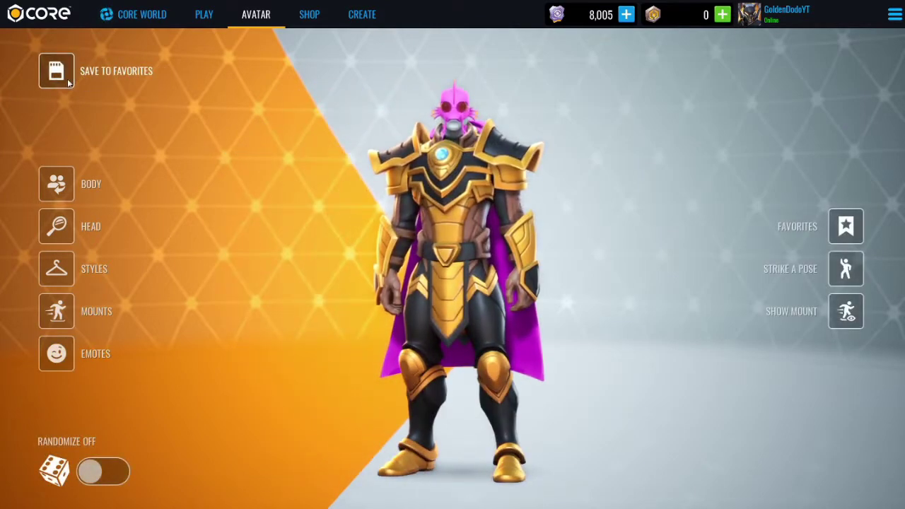
pyautogui.click(138, 76)
pyautogui.click(387, 201)
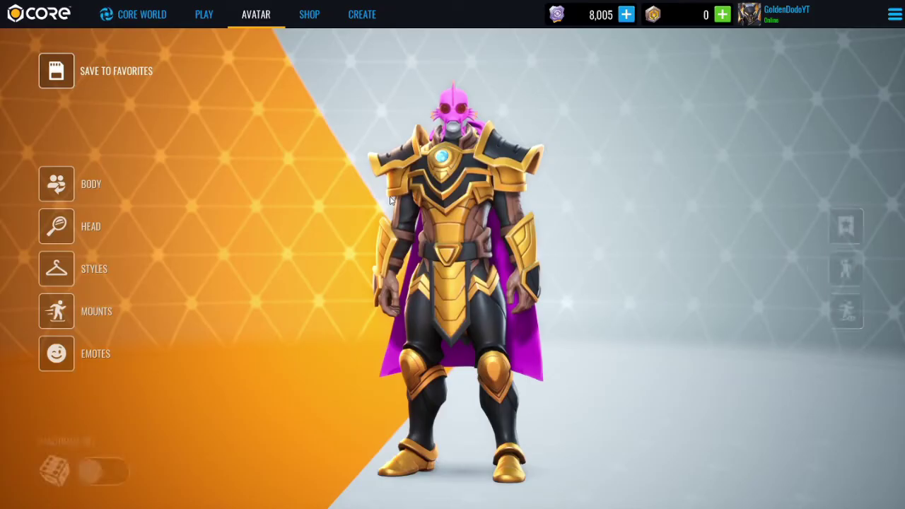
pyautogui.click(85, 75)
pyautogui.click(834, 86)
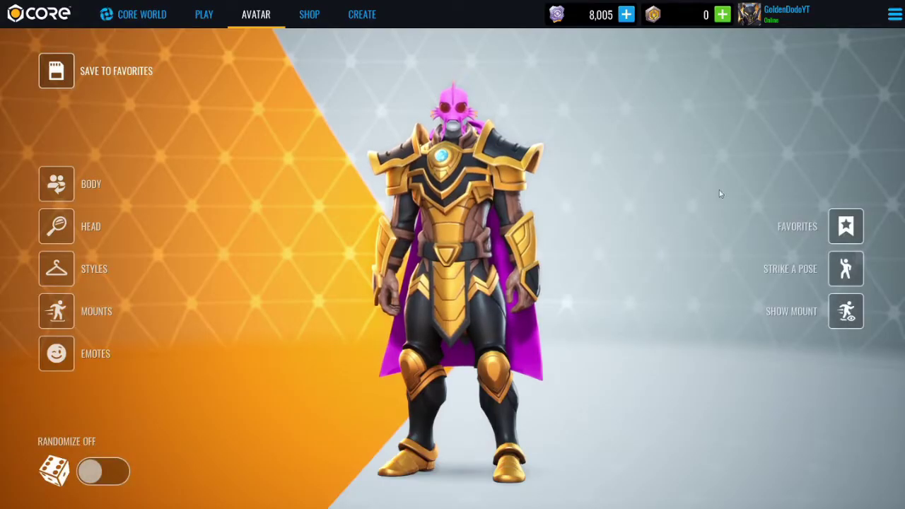
# Switch to a different avatar from the saved list and view it from the side
pyautogui.click(842, 227)
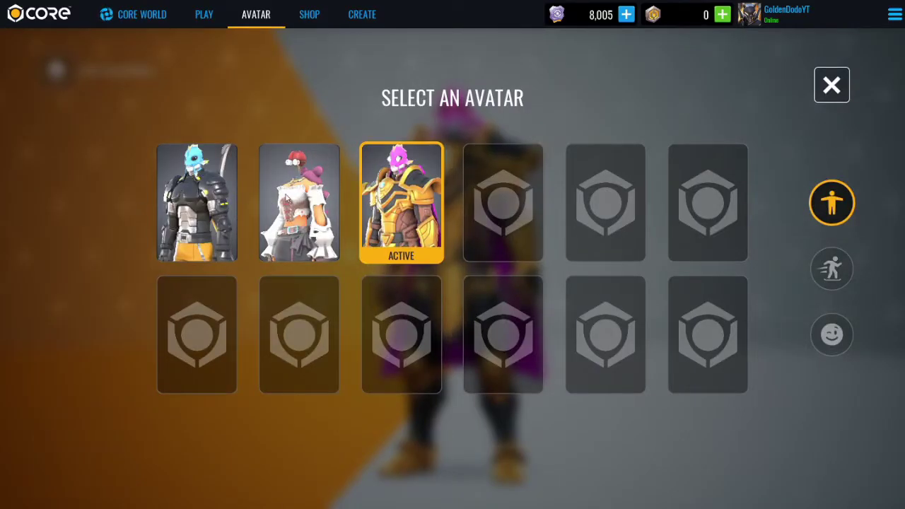
pyautogui.click(299, 203)
pyautogui.moveTo(800, 218); pyautogui.dragTo(544, 199)
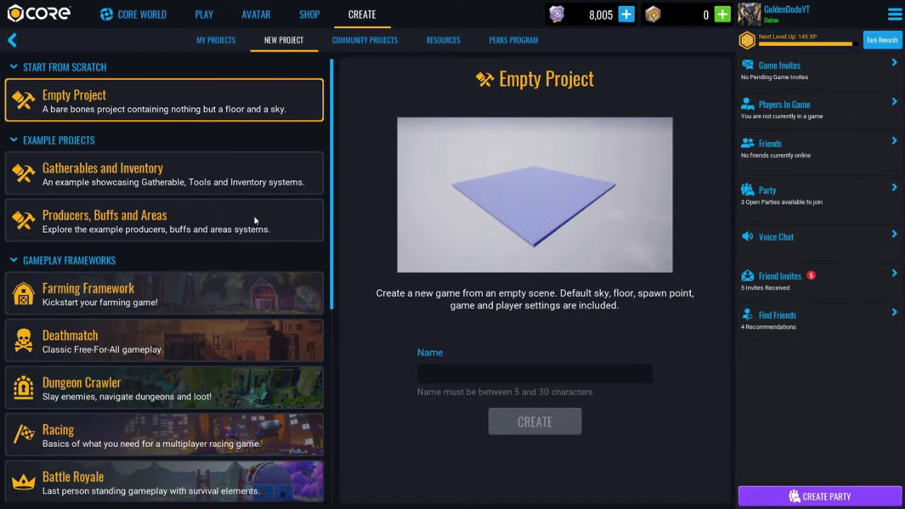
# Preview the Gatherables and Inventory and the Producers, Buffs and Areas example projects
pyautogui.click(236, 185)
pyautogui.click(240, 212)
pyautogui.scroll(-1, 233, 223)
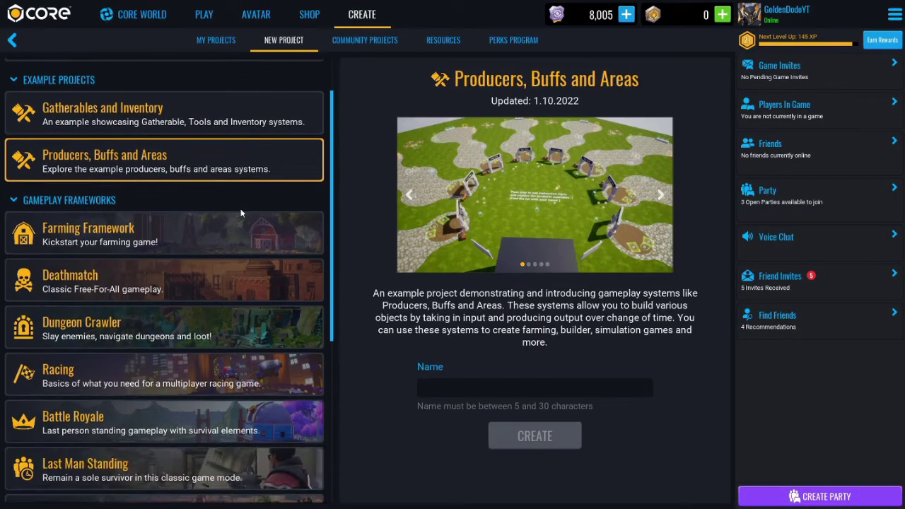
pyautogui.scroll(-1, 222, 230)
pyautogui.scroll(-2, 226, 234)
pyautogui.scroll(-1, 228, 240)
pyautogui.scroll(-1, 222, 283)
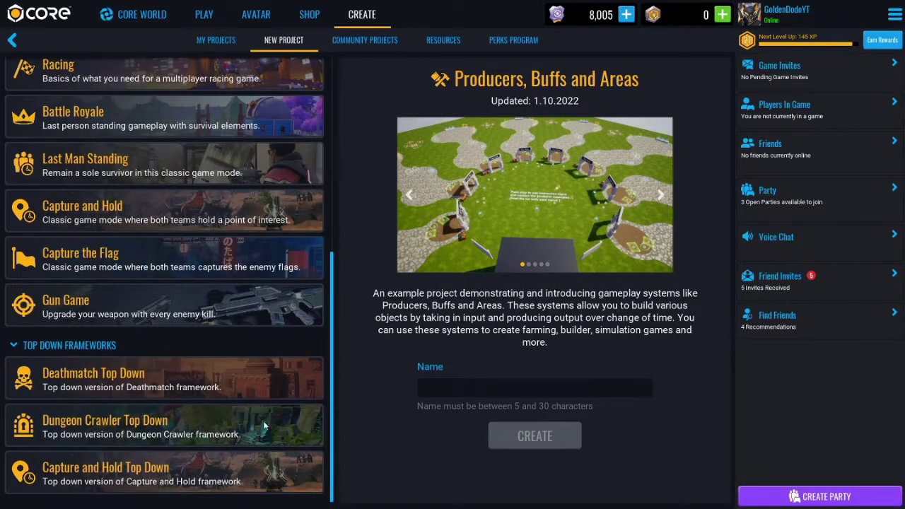
# Preview the Capture and Hold, Dungeon Crawler and Gun Game frameworks, then select Empty Project
pyautogui.click(262, 466)
pyautogui.click(260, 418)
pyautogui.click(260, 396)
pyautogui.scroll(1, 260, 400)
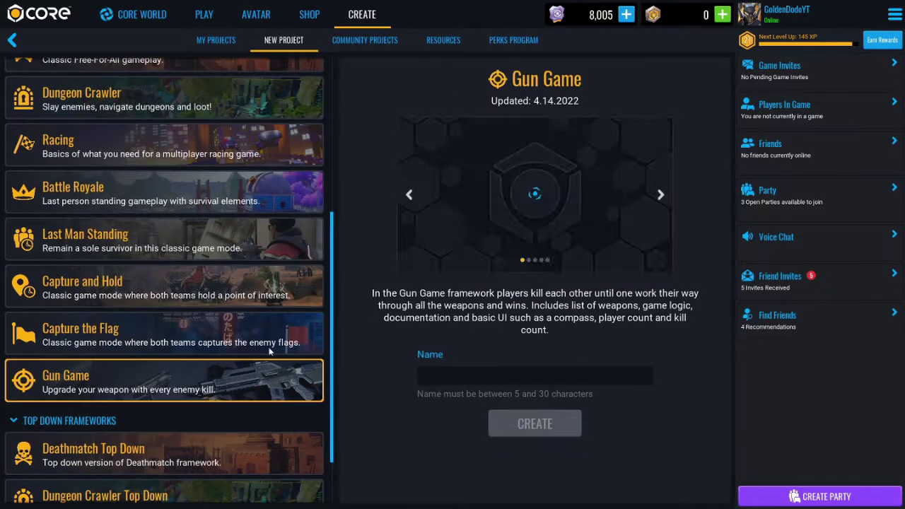
pyautogui.click(272, 290)
pyautogui.scroll(1, 289, 318)
pyautogui.scroll(3, 288, 318)
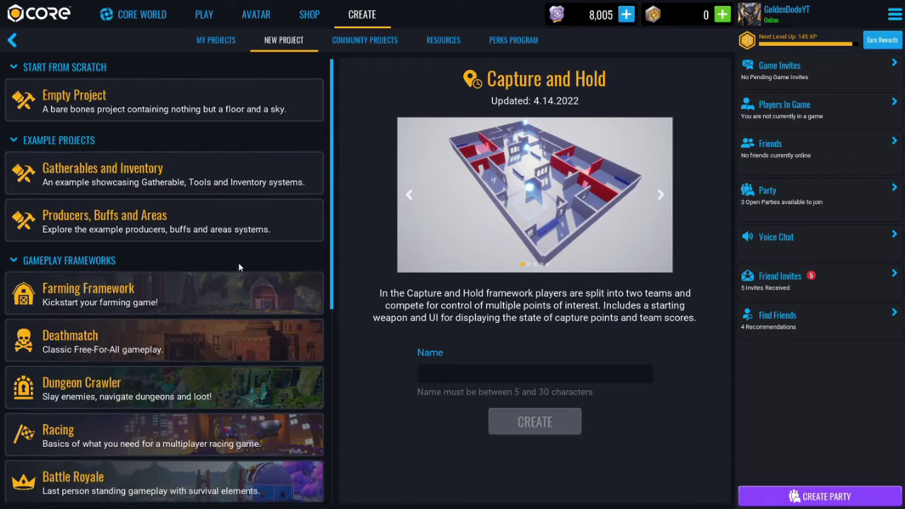
pyautogui.click(193, 117)
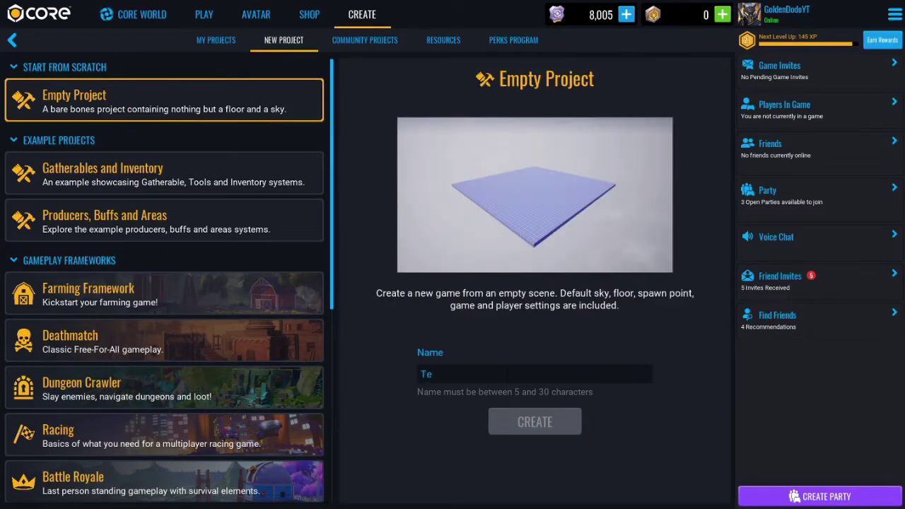
# Create the Test run project and scroll through the Core Content asset list
pyautogui.click(525, 424)
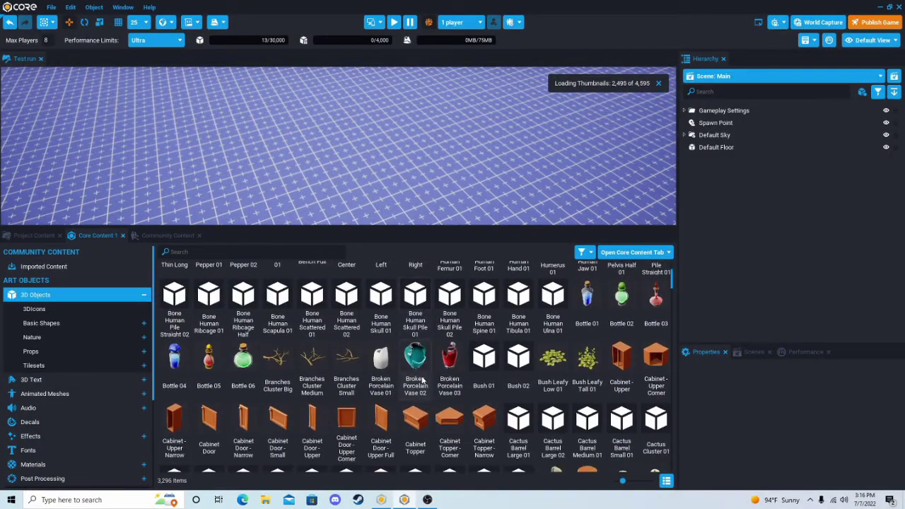
pyautogui.scroll(-2, 452, 375)
pyautogui.scroll(-2, 452, 374)
pyautogui.scroll(-2, 452, 374)
pyautogui.scroll(-2, 452, 377)
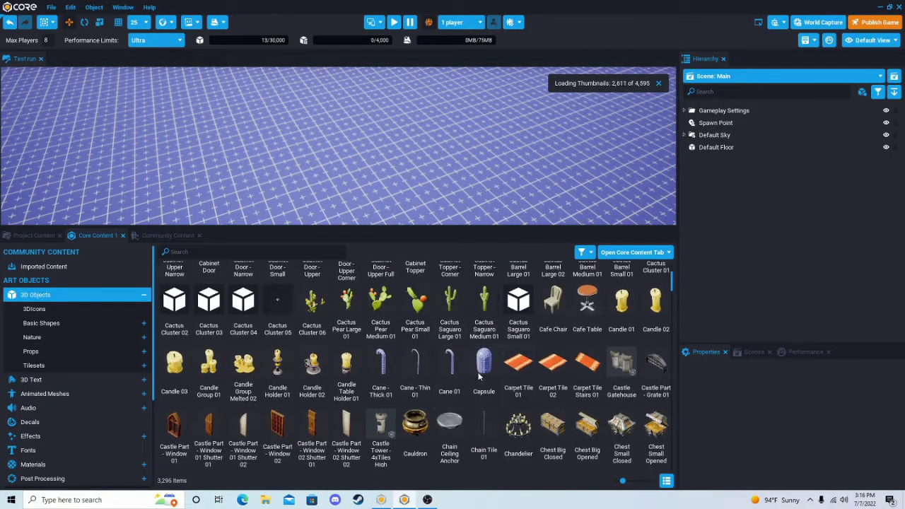
pyautogui.scroll(-2, 481, 374)
pyautogui.scroll(-2, 509, 373)
pyautogui.scroll(-2, 533, 369)
pyautogui.scroll(-2, 601, 360)
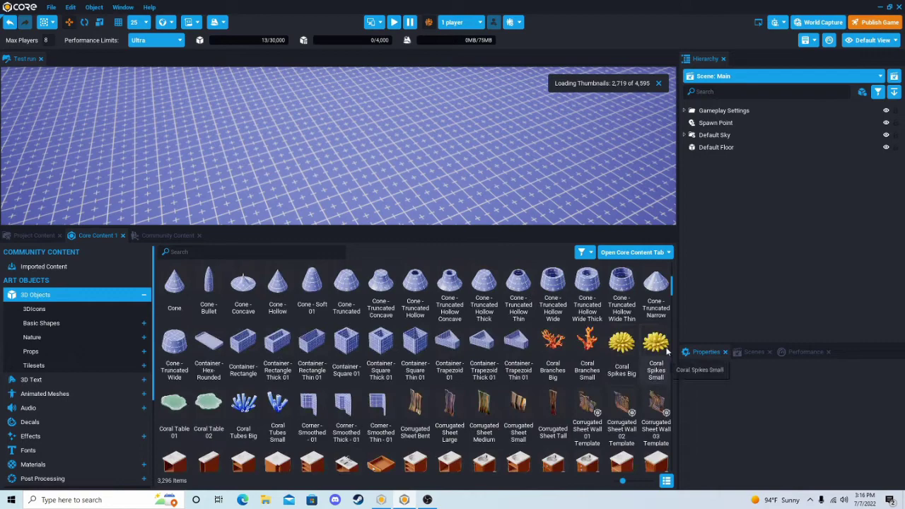
pyautogui.moveTo(672, 290); pyautogui.dragTo(672, 345)
pyautogui.scroll(-3, 649, 350)
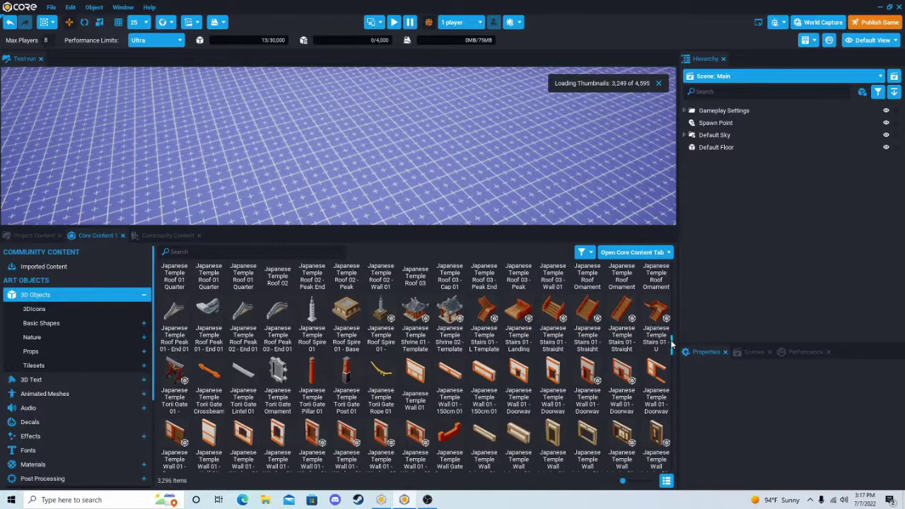
# Place Japanese Temple Shrine 02 and Mecha Variant 03 (Poseable), removing each again
pyautogui.moveTo(465, 183); pyautogui.dragTo(466, 184)
pyautogui.press('f')
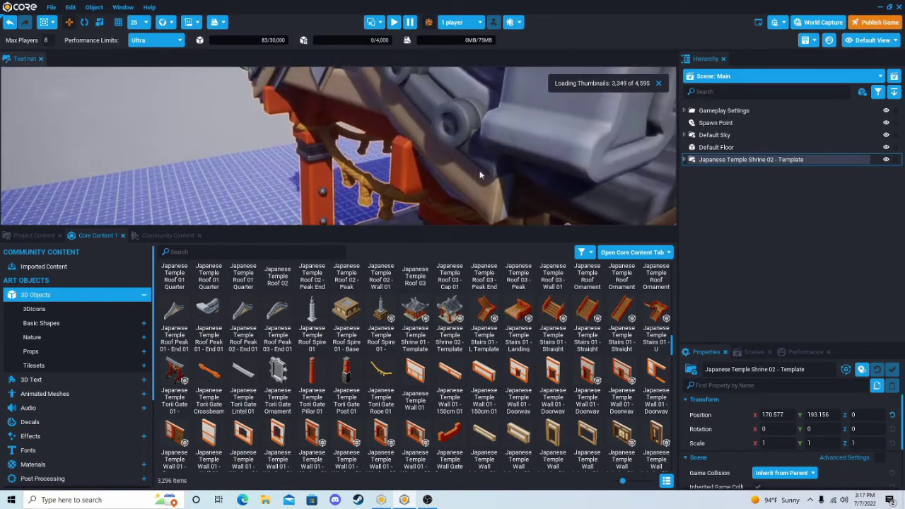
pyautogui.press('Delete')
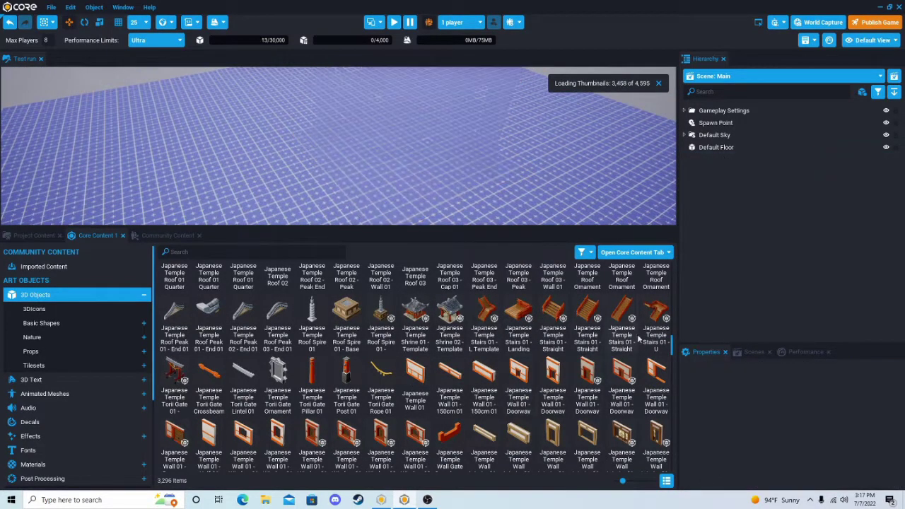
pyautogui.moveTo(672, 343); pyautogui.dragTo(672, 357)
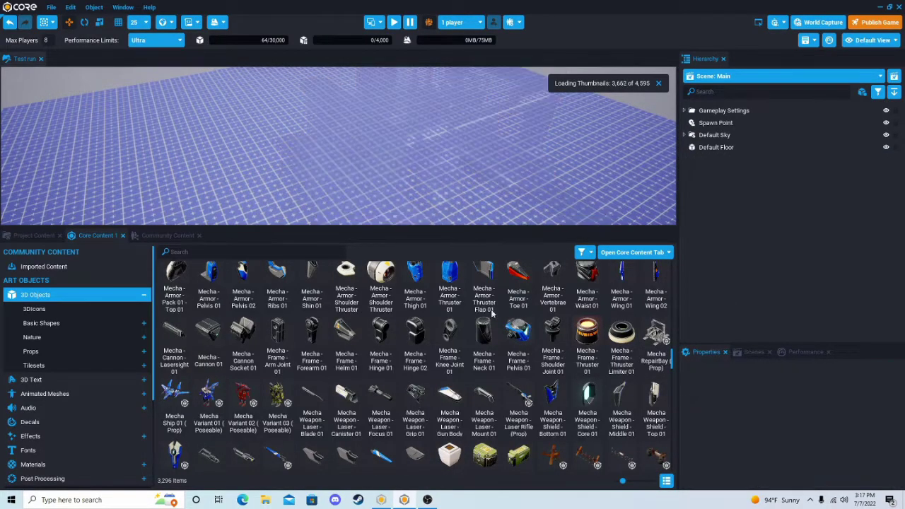
pyautogui.scroll(-1, 283, 315)
pyautogui.scroll(-1, 282, 314)
pyautogui.moveTo(282, 315); pyautogui.dragTo(429, 190)
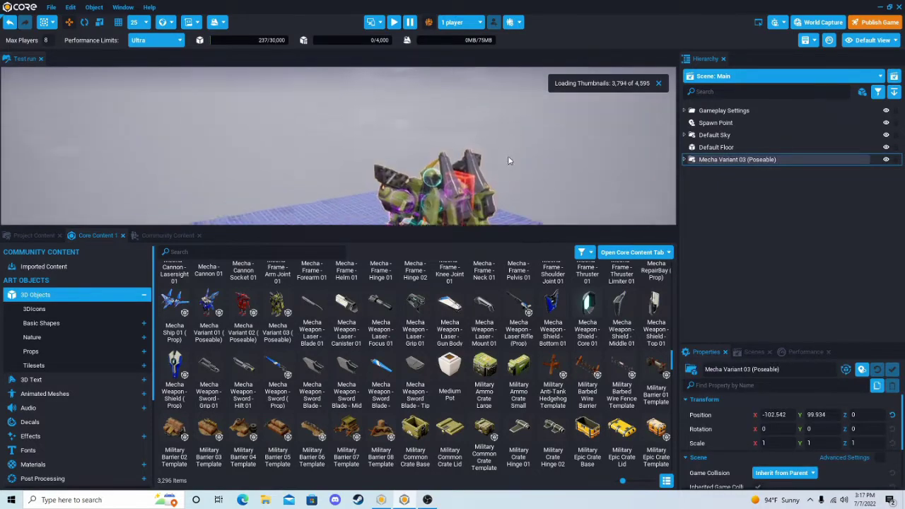
pyautogui.hotkey('ctrl', 'z')
# Drop the tank gear into the scene, then undo it
pyautogui.scroll(-1, 509, 339)
pyautogui.scroll(2, 547, 200)
pyautogui.scroll(-1, 415, 378)
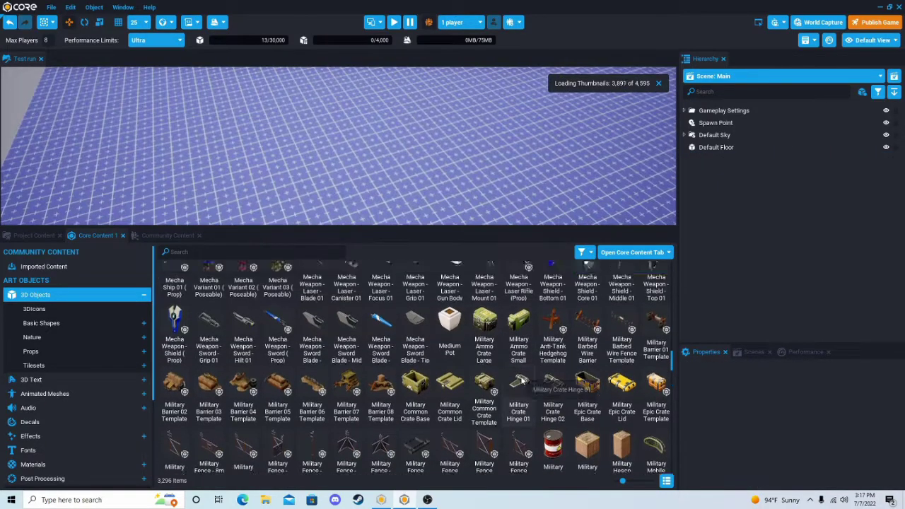
pyautogui.scroll(-1, 414, 378)
pyautogui.scroll(-2, 415, 378)
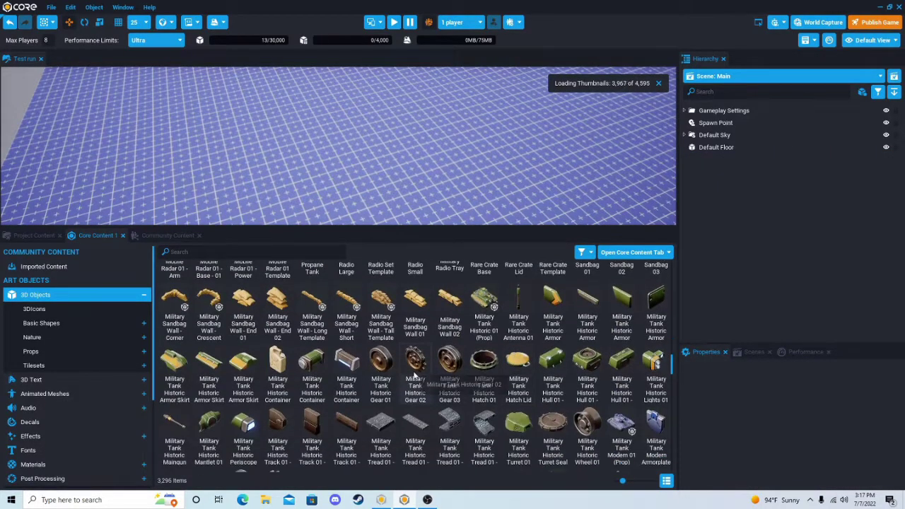
pyautogui.moveTo(415, 378); pyautogui.dragTo(479, 196)
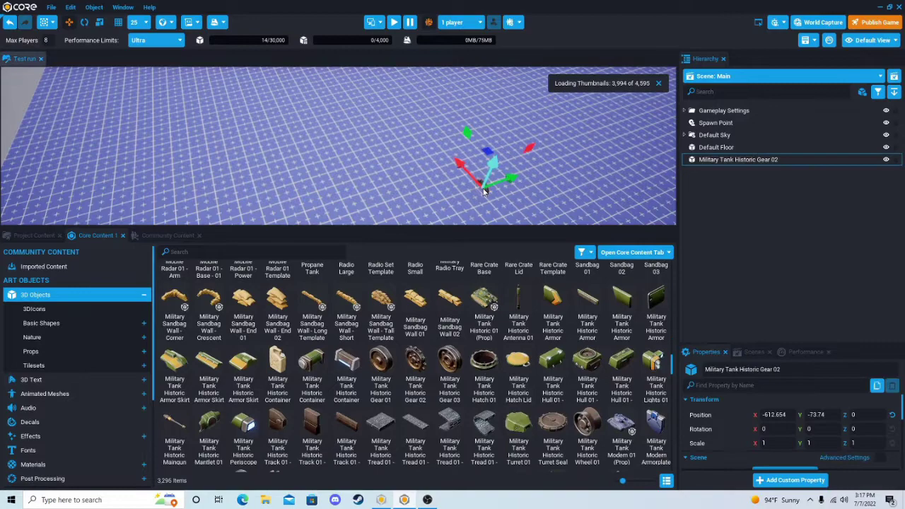
pyautogui.hotkey('ctrl', 'z')
# Place Nature - Mushroom 07 on the floor, orbit around it, then delete it
pyautogui.scroll(-3, 513, 362)
pyautogui.scroll(-3, 513, 362)
pyautogui.scroll(-2, 513, 362)
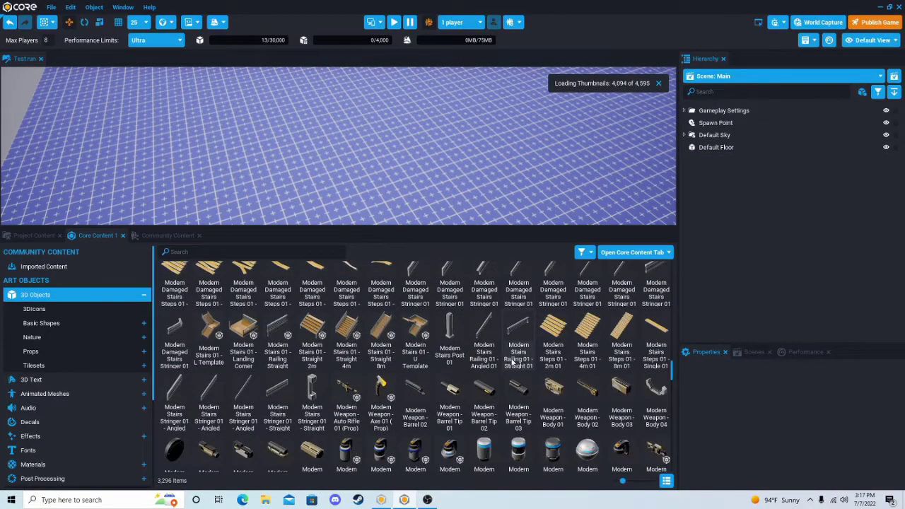
pyautogui.scroll(-3, 513, 362)
pyautogui.scroll(-3, 495, 371)
pyautogui.scroll(-3, 474, 382)
pyautogui.scroll(-2, 445, 392)
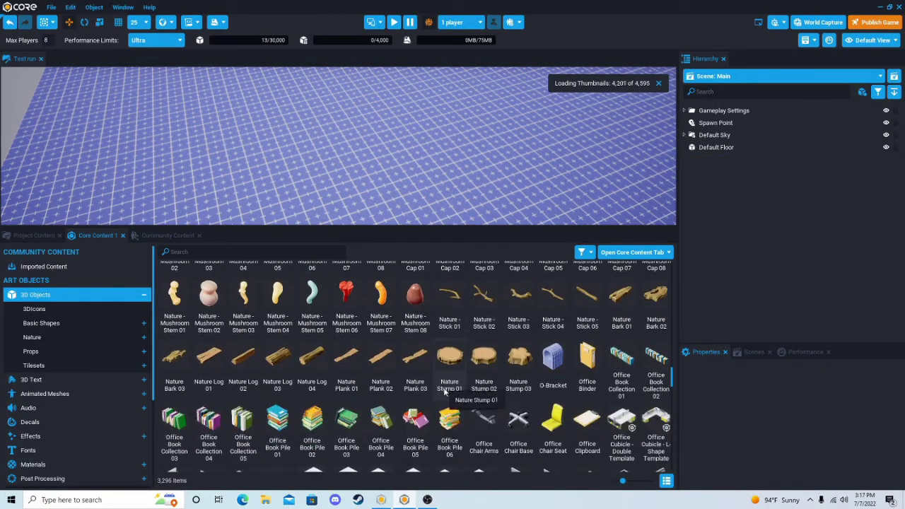
pyautogui.scroll(2, 366, 329)
pyautogui.moveTo(422, 191); pyautogui.dragTo(451, 174)
pyautogui.moveTo(451, 174); pyautogui.dragTo(502, 152, button='right')
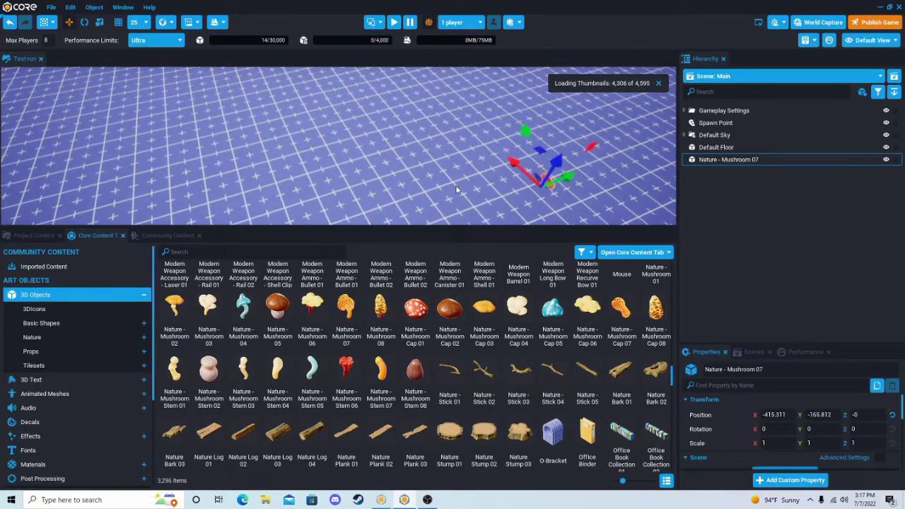
pyautogui.press('Delete')
# Show the 3D Objects asset category and turn the view of the floor
pyautogui.scroll(-2, 659, 385)
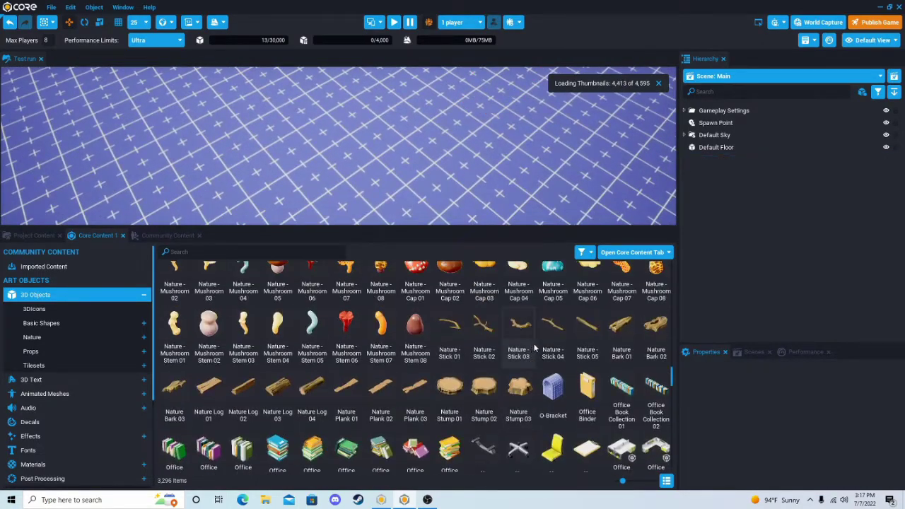
pyautogui.scroll(-2, 660, 385)
pyautogui.scroll(-2, 659, 385)
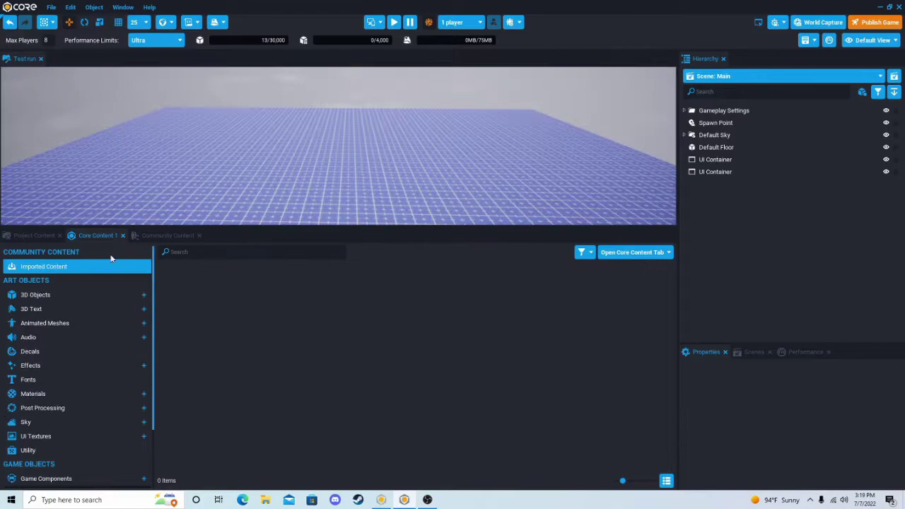
pyautogui.click(54, 291)
pyautogui.moveTo(234, 184); pyautogui.dragTo(277, 198, button='right')
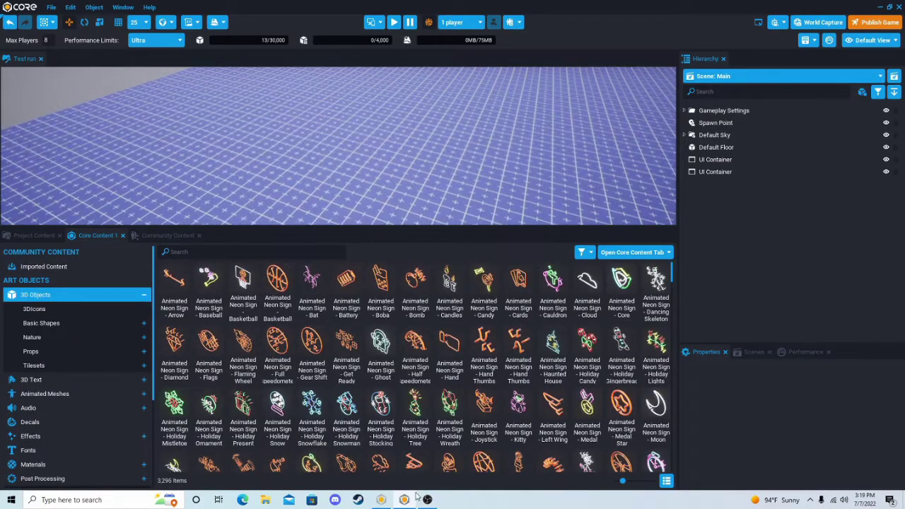
pyautogui.click(427, 500)
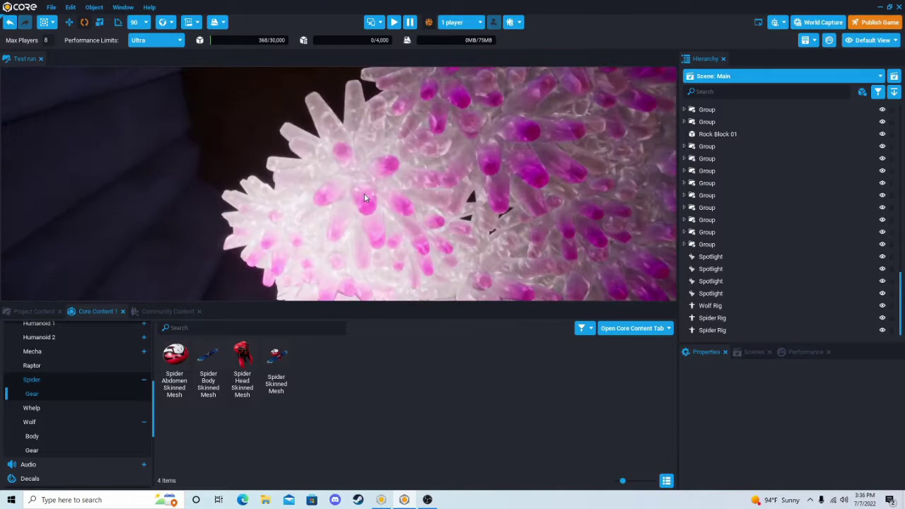
# Expand a coral group, then select and frame a Coral Spikes Small crystal
pyautogui.click(364, 194)
pyautogui.click(684, 196)
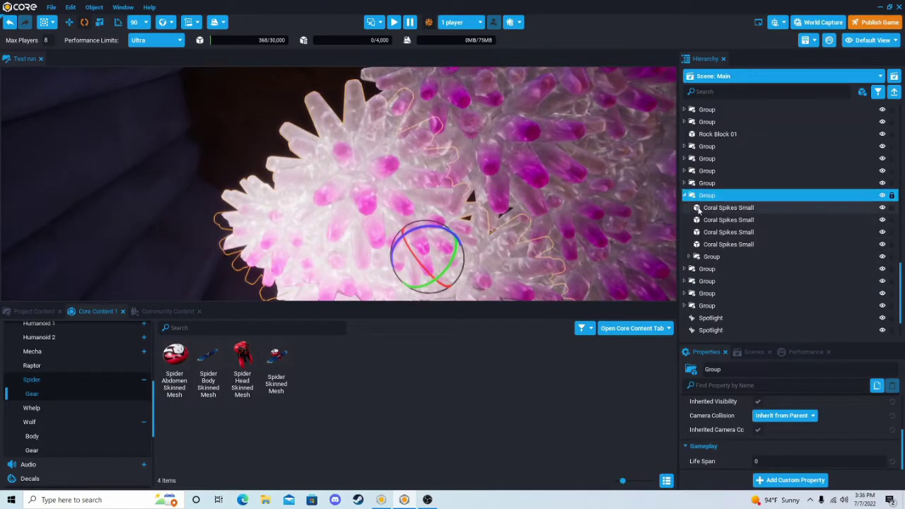
pyautogui.click(703, 208)
pyautogui.press('f')
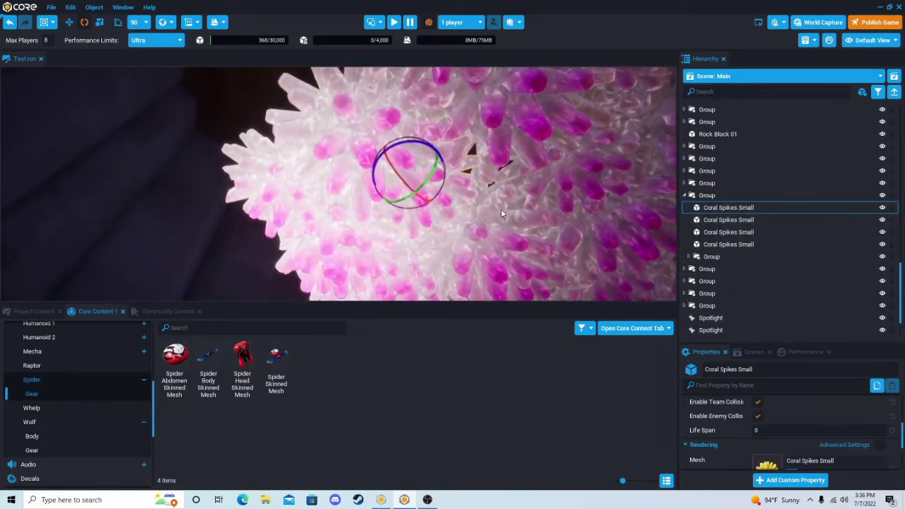
pyautogui.click(738, 207)
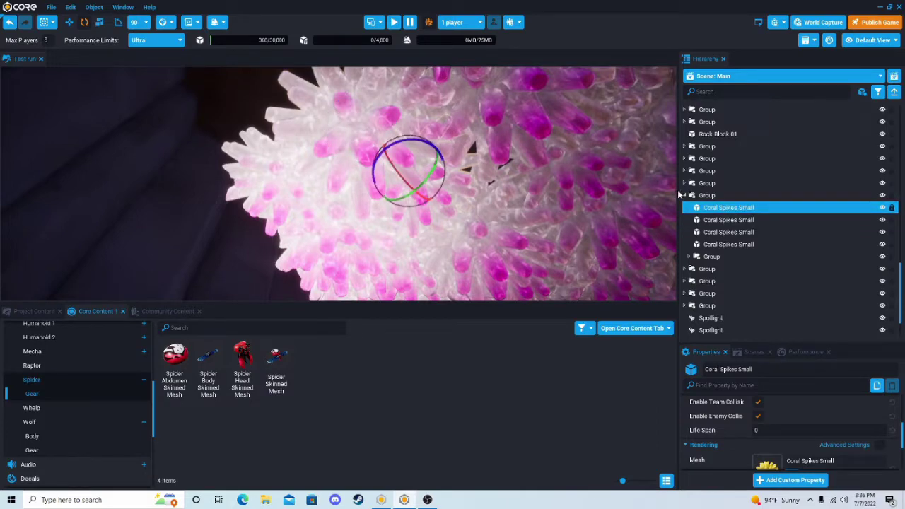
pyautogui.click(683, 196)
pyautogui.scroll(5, 522, 231)
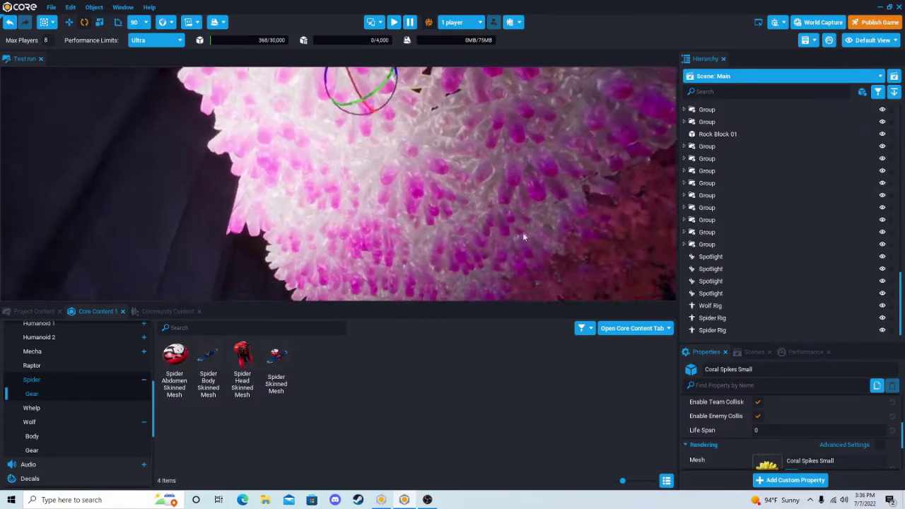
pyautogui.scroll(-2, 816, 429)
pyautogui.scroll(2, 816, 433)
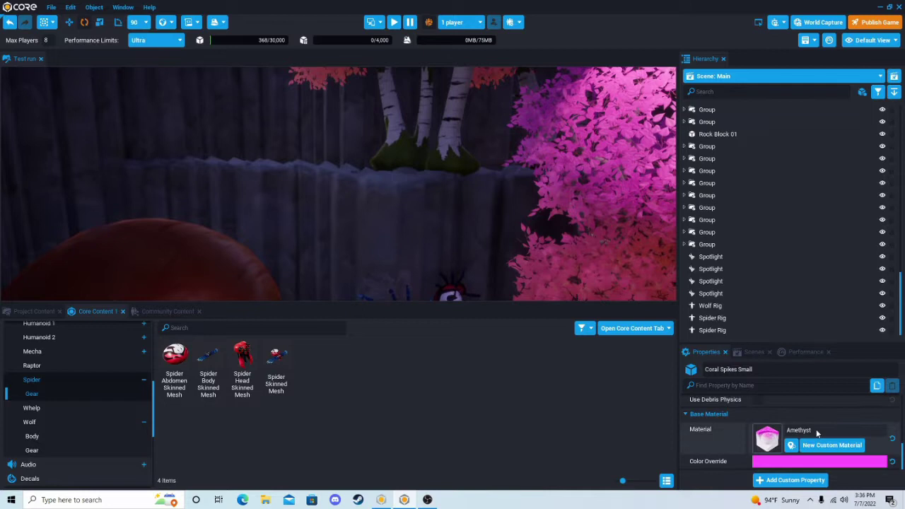
pyautogui.scroll(-5, 362, 198)
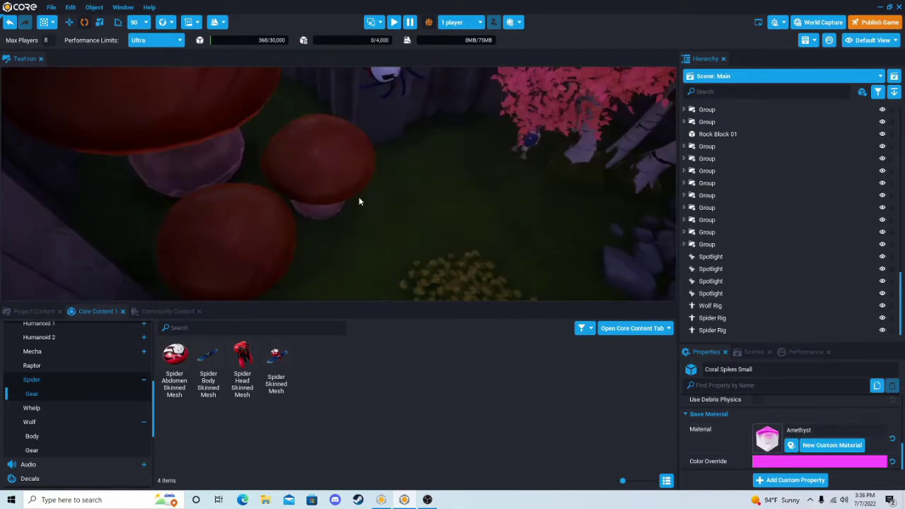
pyautogui.scroll(3, 371, 178)
pyautogui.scroll(3, 378, 167)
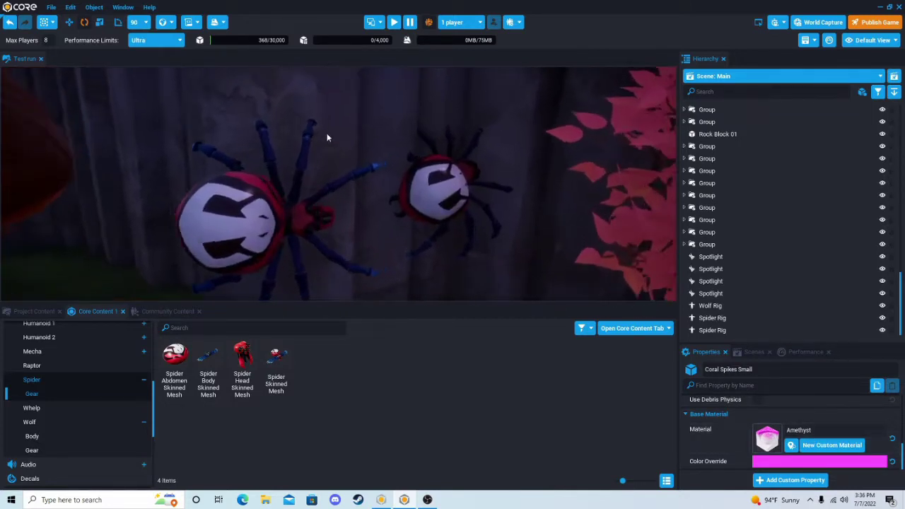
pyautogui.scroll(3, 326, 133)
pyautogui.scroll(2, 308, 177)
pyautogui.scroll(2, 236, 172)
pyautogui.scroll(3, 531, 233)
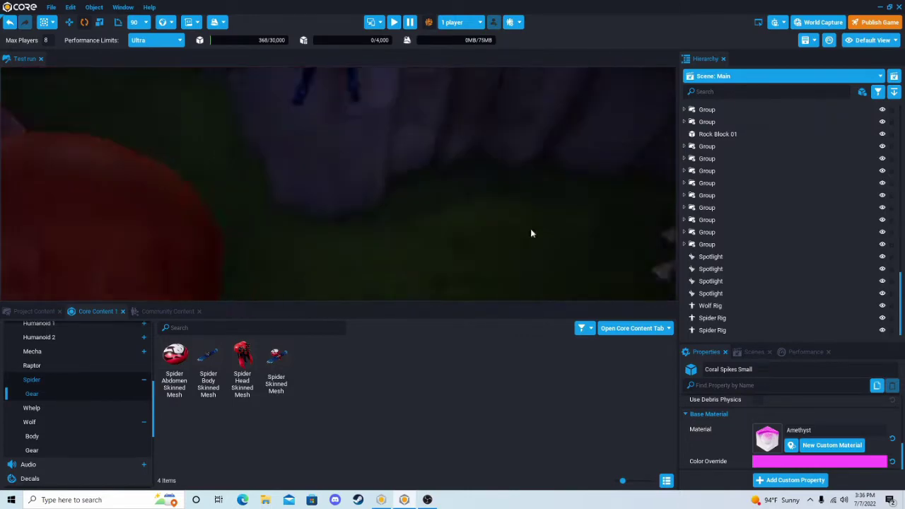
pyautogui.scroll(1, 464, 208)
pyautogui.scroll(-3, 464, 208)
pyautogui.scroll(2, 420, 202)
pyautogui.scroll(2, 420, 177)
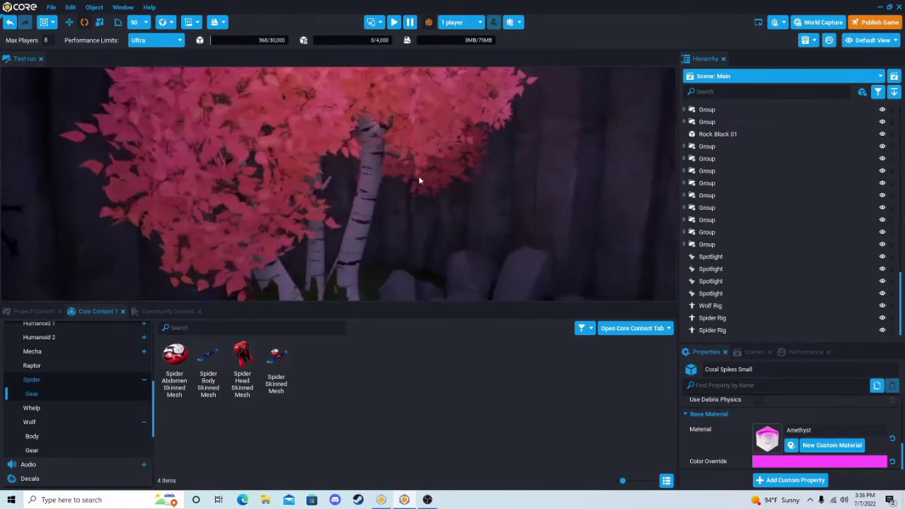
pyautogui.scroll(2, 345, 188)
pyautogui.click(353, 202)
pyautogui.scroll(3, 452, 176)
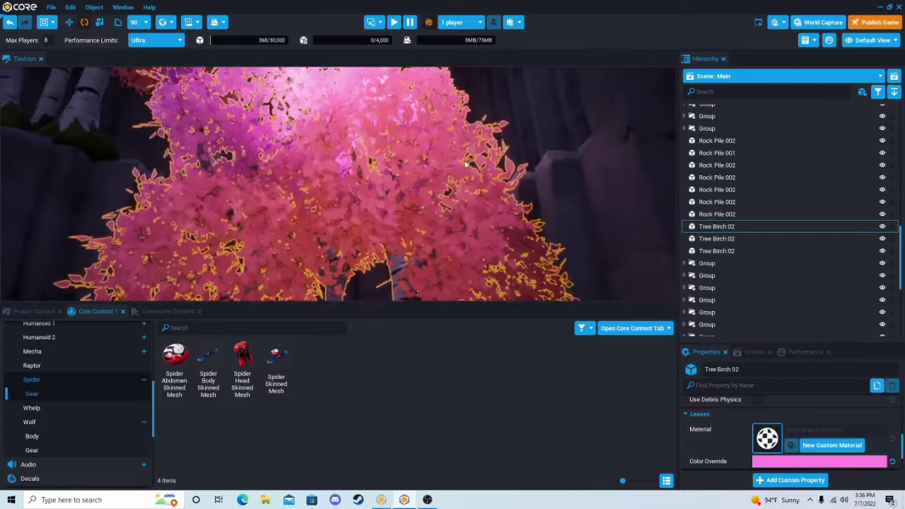
pyautogui.click(450, 167)
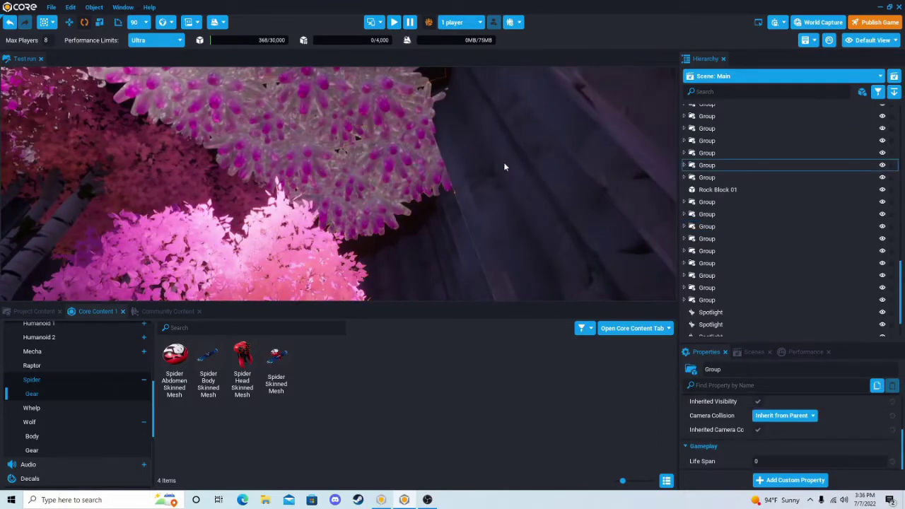
pyautogui.scroll(3, 347, 216)
pyautogui.scroll(-3, 326, 227)
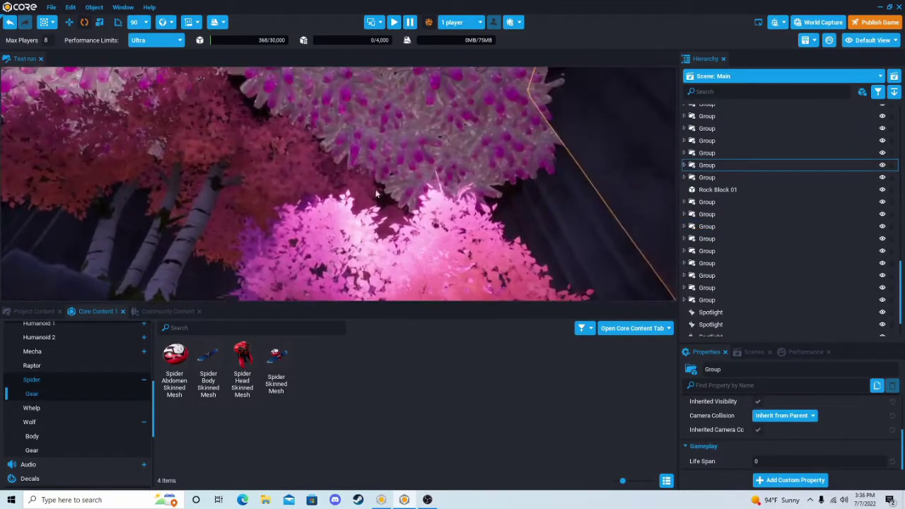
pyautogui.click(394, 161)
# Find the first Spotlight via a 'spo' Hierarchy search, clear the filter, and frame it
pyautogui.click(728, 91)
pyautogui.write('sp')
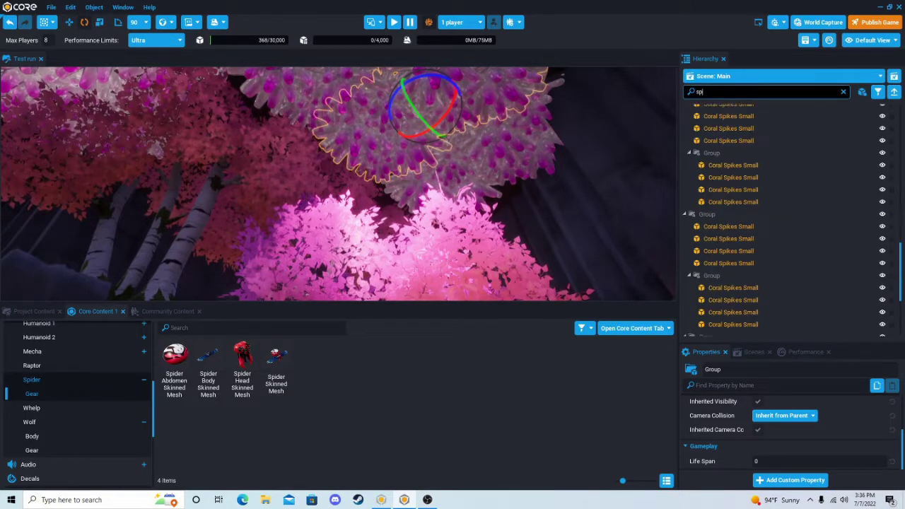
pyautogui.write('o')
pyautogui.click(710, 111)
pyautogui.click(842, 91)
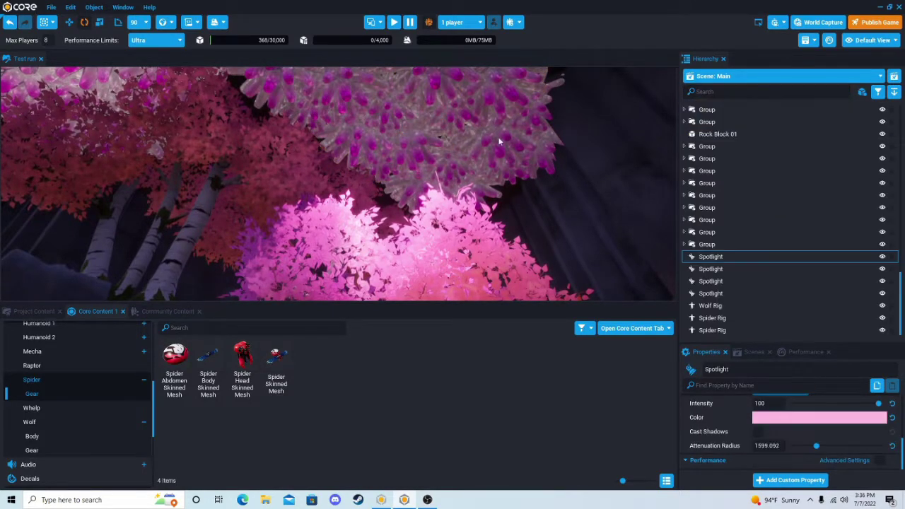
pyautogui.scroll(2, 393, 177)
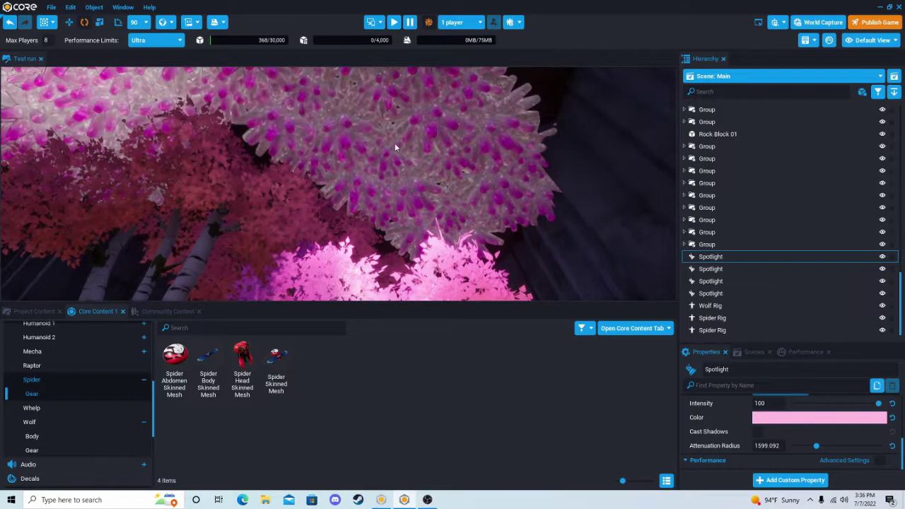
pyautogui.press('f')
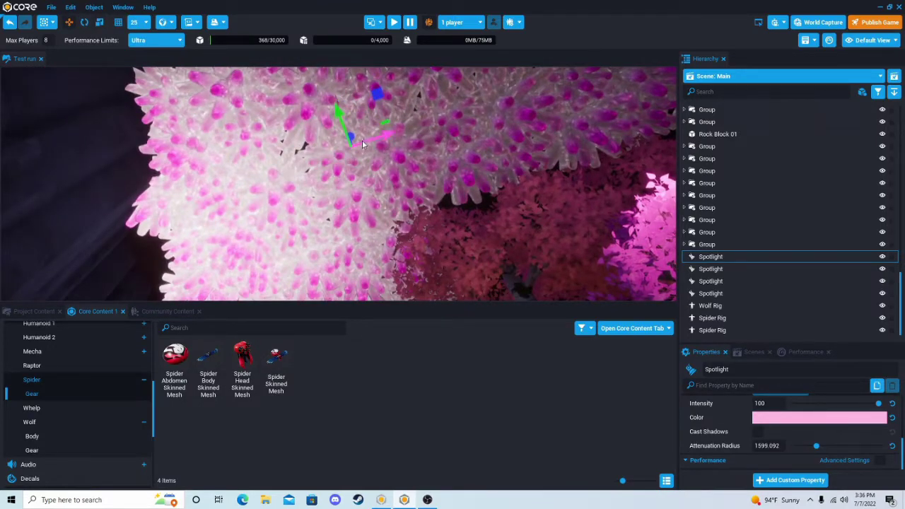
# Move the Spotlight to light another canopy area, then pull back to a wide view
pyautogui.moveTo(566, 140); pyautogui.dragTo(579, 223, button='right')
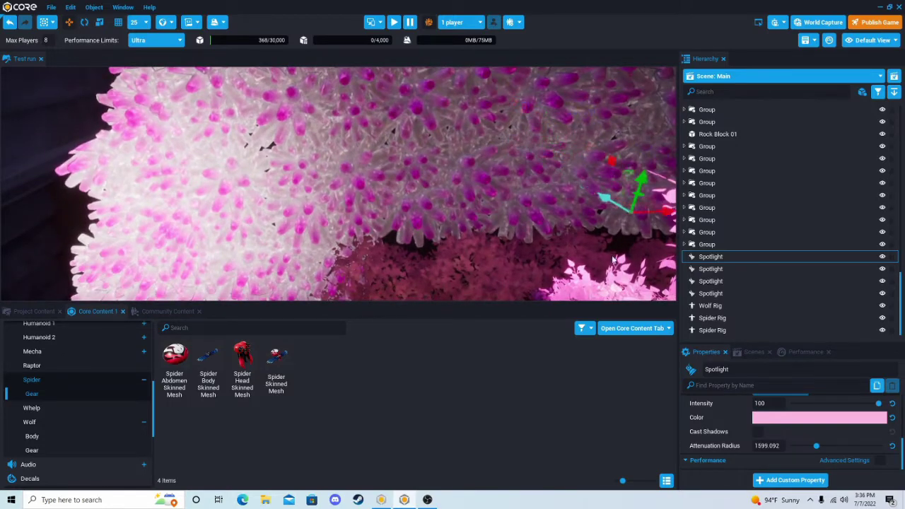
pyautogui.moveTo(569, 142)
pyautogui.mouseDown()
pyautogui.moveTo(475, 244)
pyautogui.moveTo(461, 139)
pyautogui.moveTo(448, 171)
pyautogui.moveTo(636, 162)
pyautogui.mouseUp()
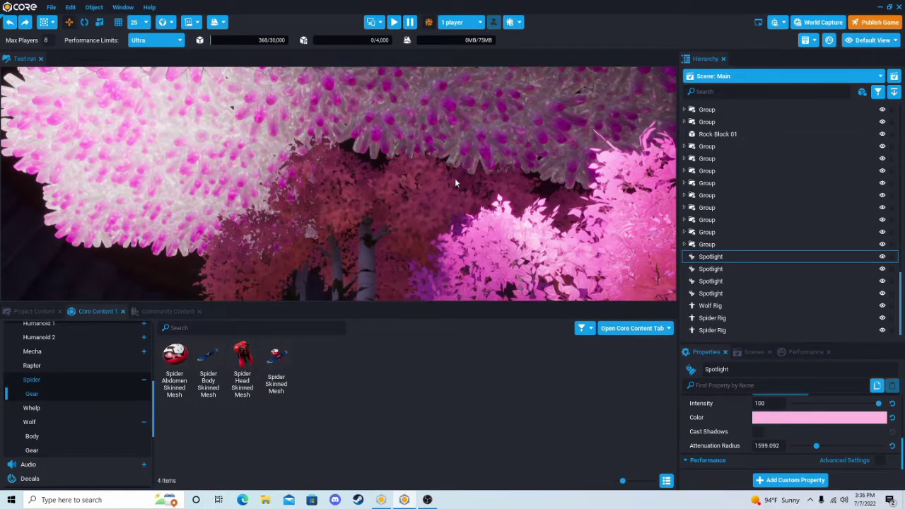
pyautogui.moveTo(454, 178)
pyautogui.mouseDown(button='right')
pyautogui.moveTo(525, 191)
pyautogui.moveTo(337, 230)
pyautogui.moveTo(586, 235)
pyautogui.moveTo(339, 244)
pyautogui.moveTo(428, 233)
pyautogui.moveTo(494, 238)
pyautogui.moveTo(454, 238)
pyautogui.moveTo(571, 222)
pyautogui.moveTo(552, 240)
pyautogui.moveTo(379, 215)
pyautogui.moveTo(566, 228)
pyautogui.moveTo(278, 196)
pyautogui.moveTo(211, 262)
pyautogui.moveTo(524, 203)
pyautogui.moveTo(676, 198)
pyautogui.moveTo(616, 197)
pyautogui.moveTo(614, 166)
pyautogui.moveTo(480, 177)
pyautogui.mouseUp(button='right')
pyautogui.moveTo(346, 220)
pyautogui.mouseDown(button='right')
pyautogui.moveTo(452, 219)
pyautogui.moveTo(563, 196)
pyautogui.moveTo(707, 269)
pyautogui.mouseUp(button='right')
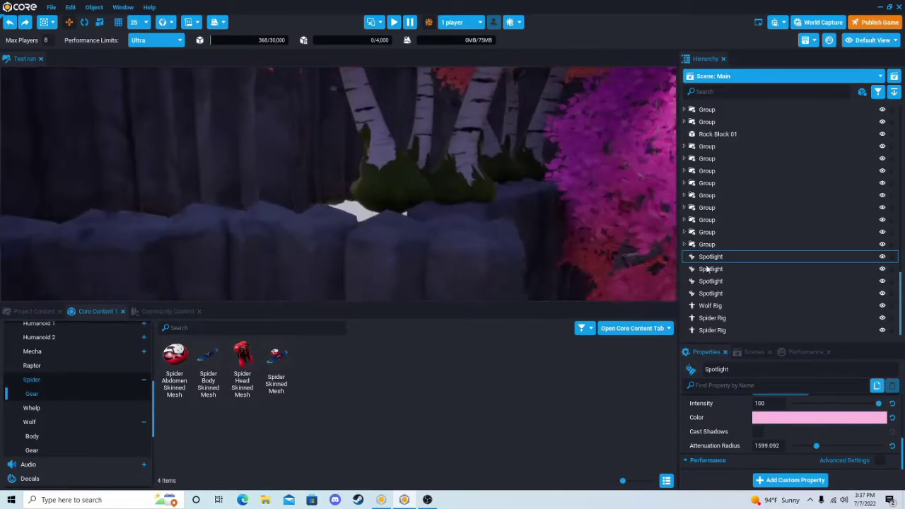
pyautogui.moveTo(378, 212)
pyautogui.mouseDown(button='right')
pyautogui.moveTo(463, 201)
pyautogui.moveTo(584, 232)
pyautogui.moveTo(501, 241)
pyautogui.moveTo(393, 226)
pyautogui.moveTo(347, 197)
pyautogui.moveTo(404, 268)
pyautogui.moveTo(626, 252)
pyautogui.mouseUp(button='right')
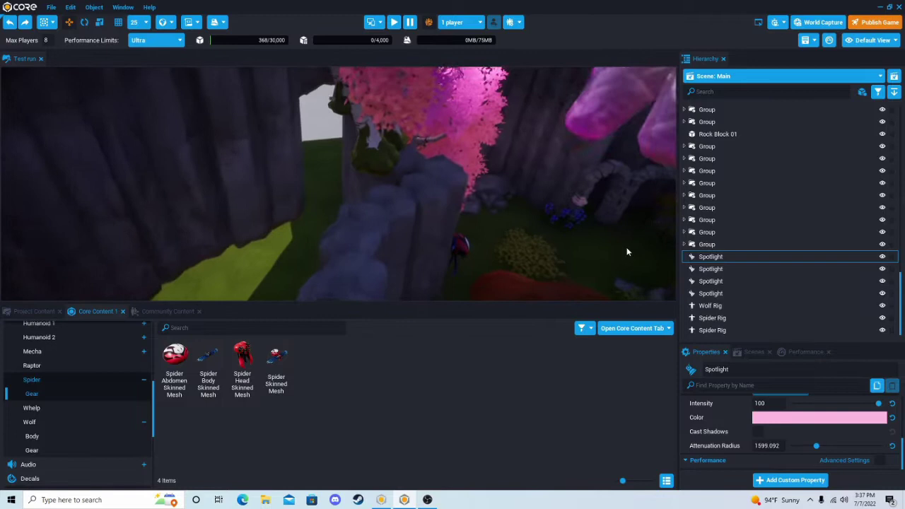
pyautogui.press('f')
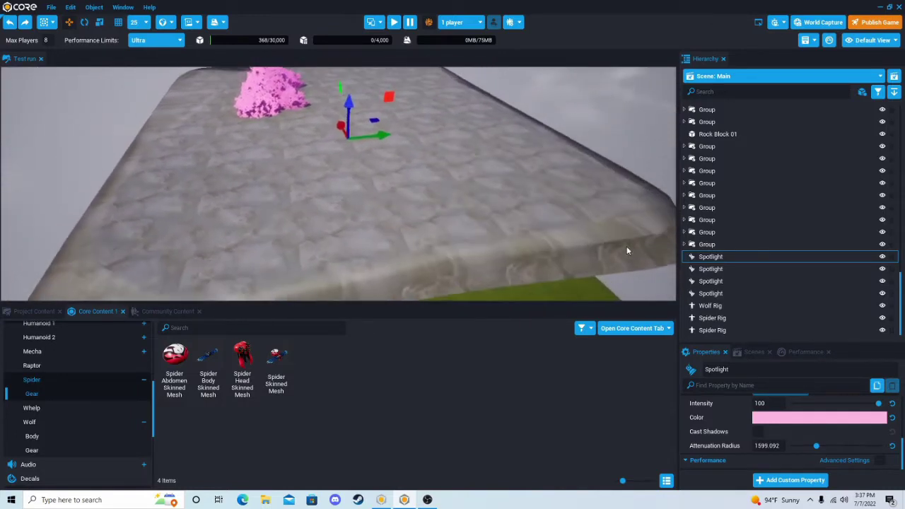
pyautogui.click(516, 212)
pyautogui.moveTo(515, 211)
pyautogui.mouseDown(button='right')
pyautogui.moveTo(511, 249)
pyautogui.moveTo(433, 186)
pyautogui.moveTo(409, 213)
pyautogui.moveTo(267, 191)
pyautogui.moveTo(259, 174)
pyautogui.moveTo(337, 186)
pyautogui.moveTo(420, 210)
pyautogui.moveTo(437, 225)
pyautogui.moveTo(438, 186)
pyautogui.moveTo(282, 188)
pyautogui.moveTo(7, 221)
pyautogui.moveTo(182, 259)
pyautogui.moveTo(171, 254)
pyautogui.moveTo(305, 219)
pyautogui.moveTo(424, 209)
pyautogui.moveTo(513, 217)
pyautogui.moveTo(618, 177)
pyautogui.moveTo(697, 200)
pyautogui.moveTo(584, 234)
pyautogui.moveTo(506, 234)
pyautogui.mouseUp(button='right')
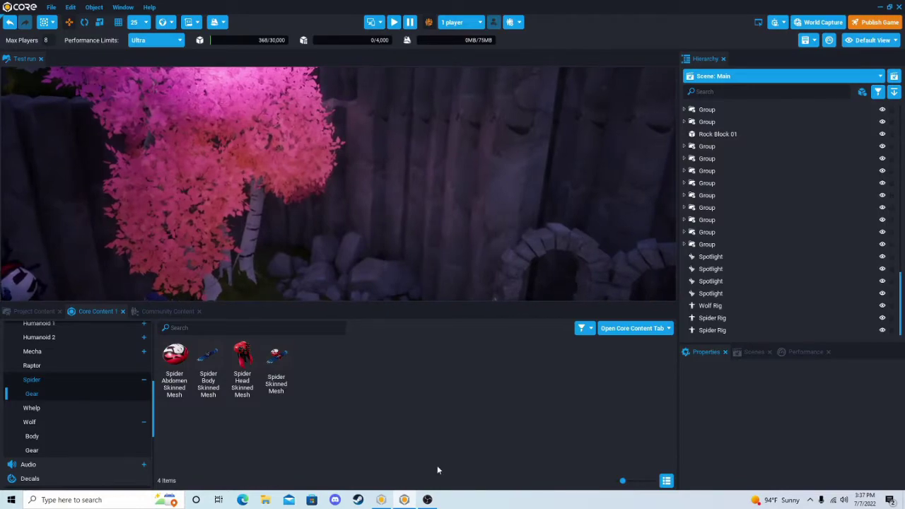